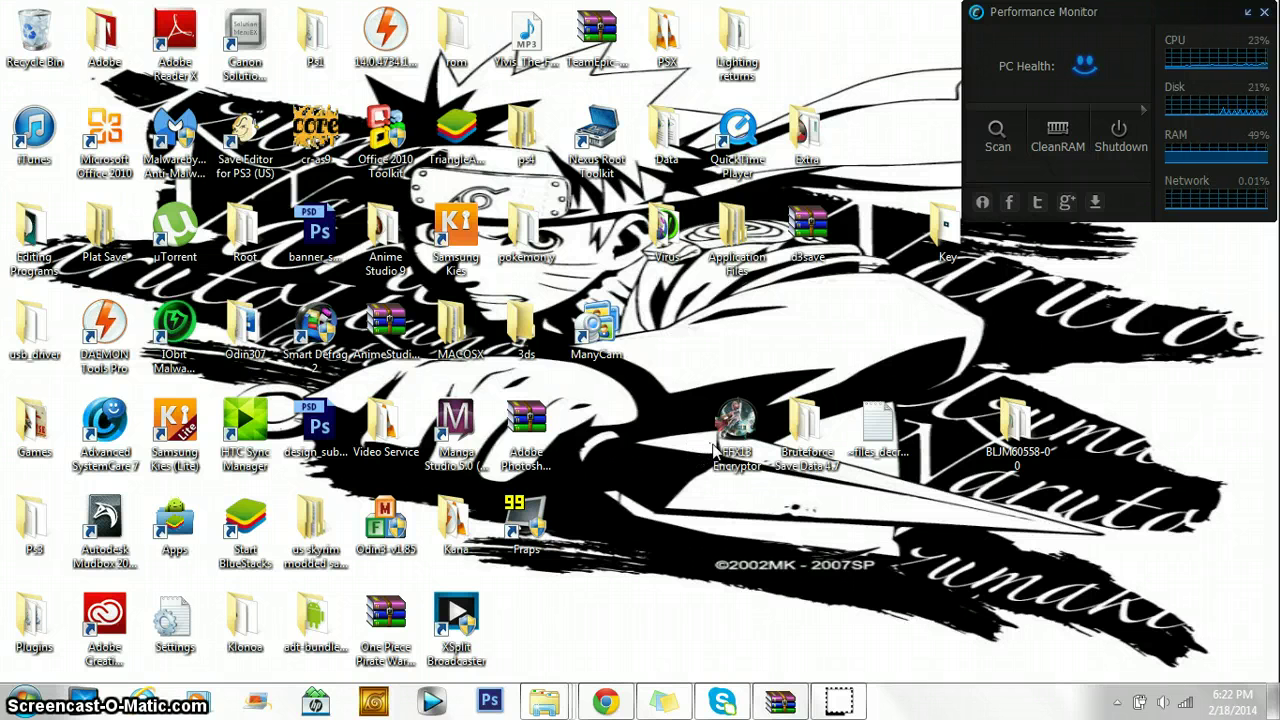
# Select desktop items in turn, ending on the BLJM60558-00 save folder.
pyautogui.moveTo(714, 449); pyautogui.dragTo(910, 475)
pyautogui.moveTo(896, 428)
pyautogui.mouseDown()
pyautogui.moveTo(893, 365)
pyautogui.moveTo(896, 428)
pyautogui.mouseUp()
pyautogui.click(905, 500)
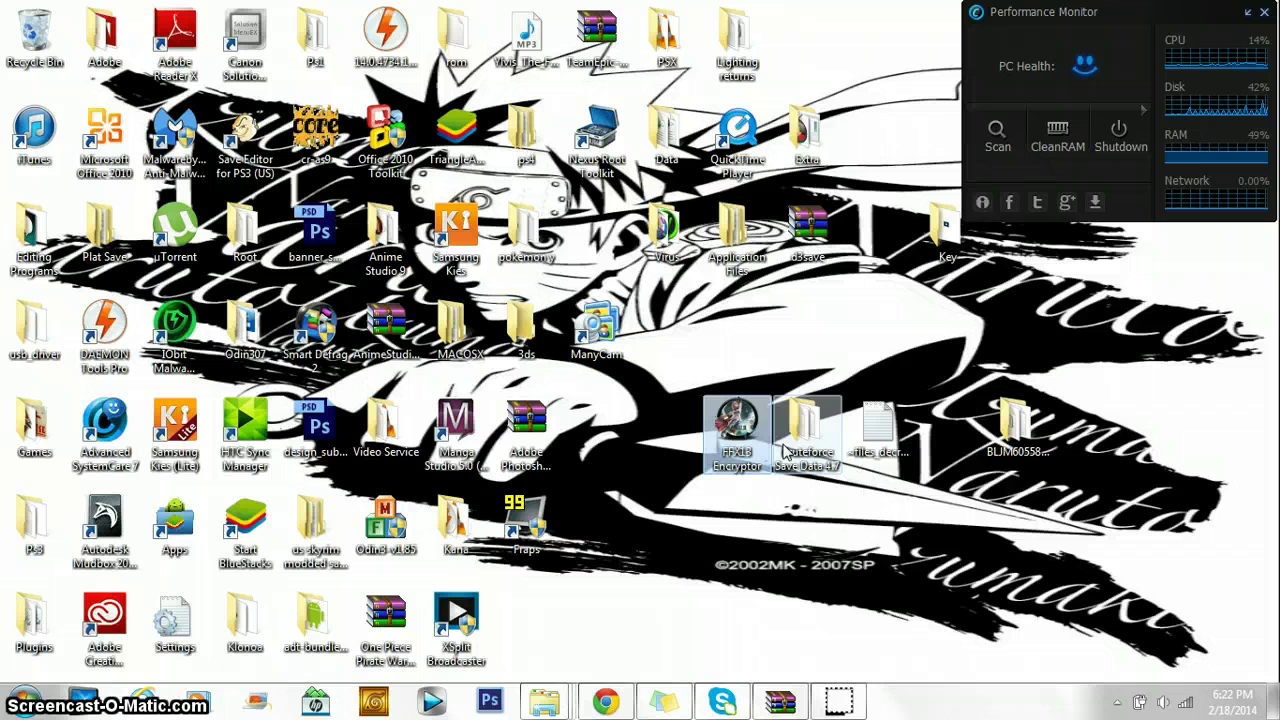
pyautogui.click(790, 451)
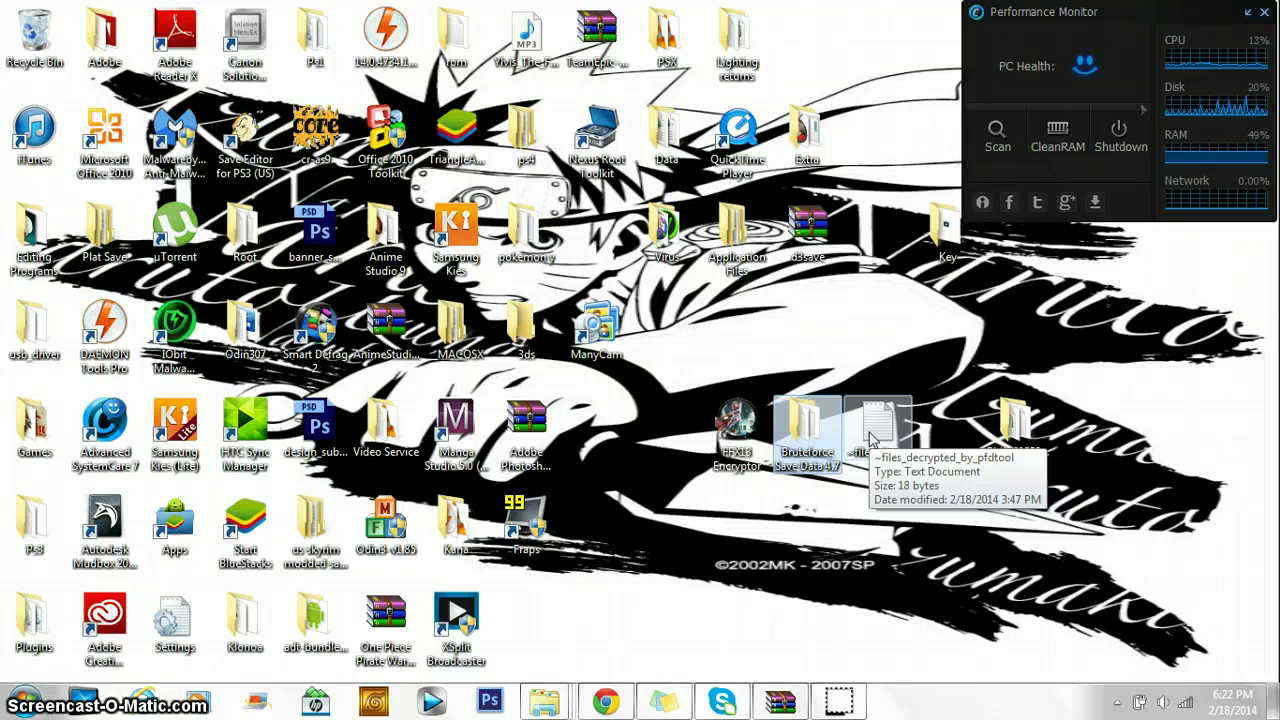
pyautogui.click(870, 440)
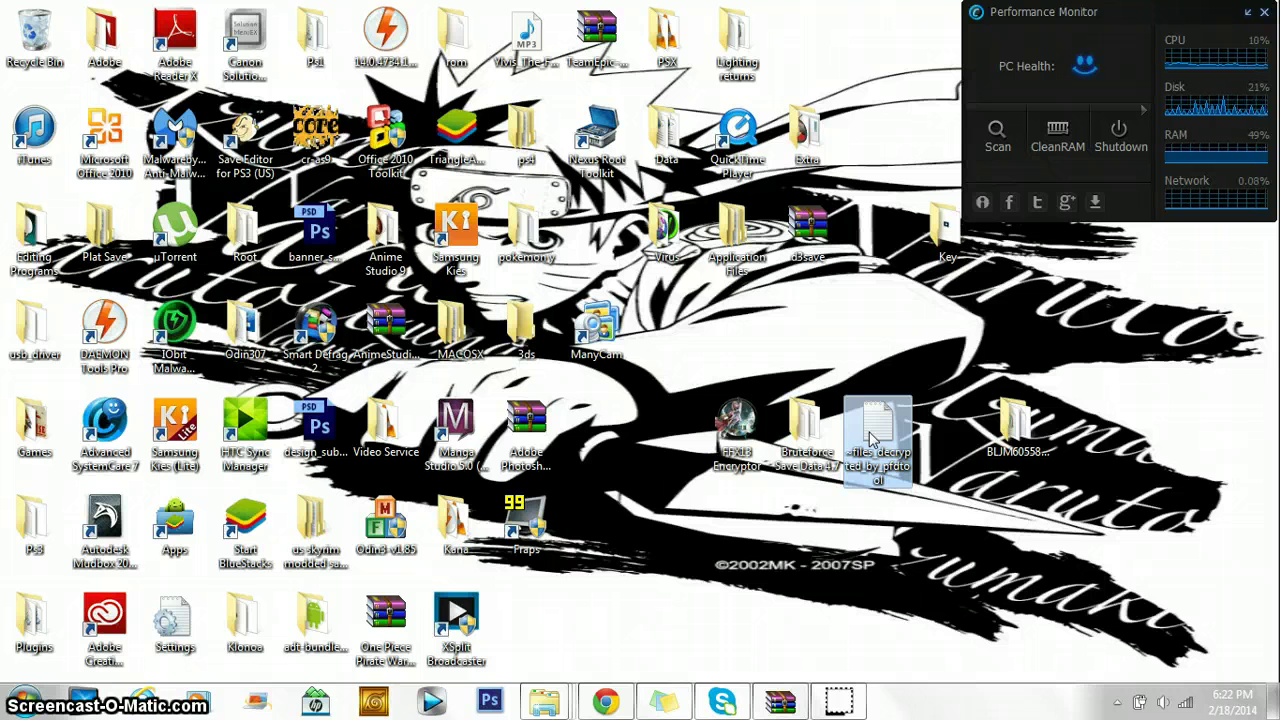
pyautogui.click(1012, 425)
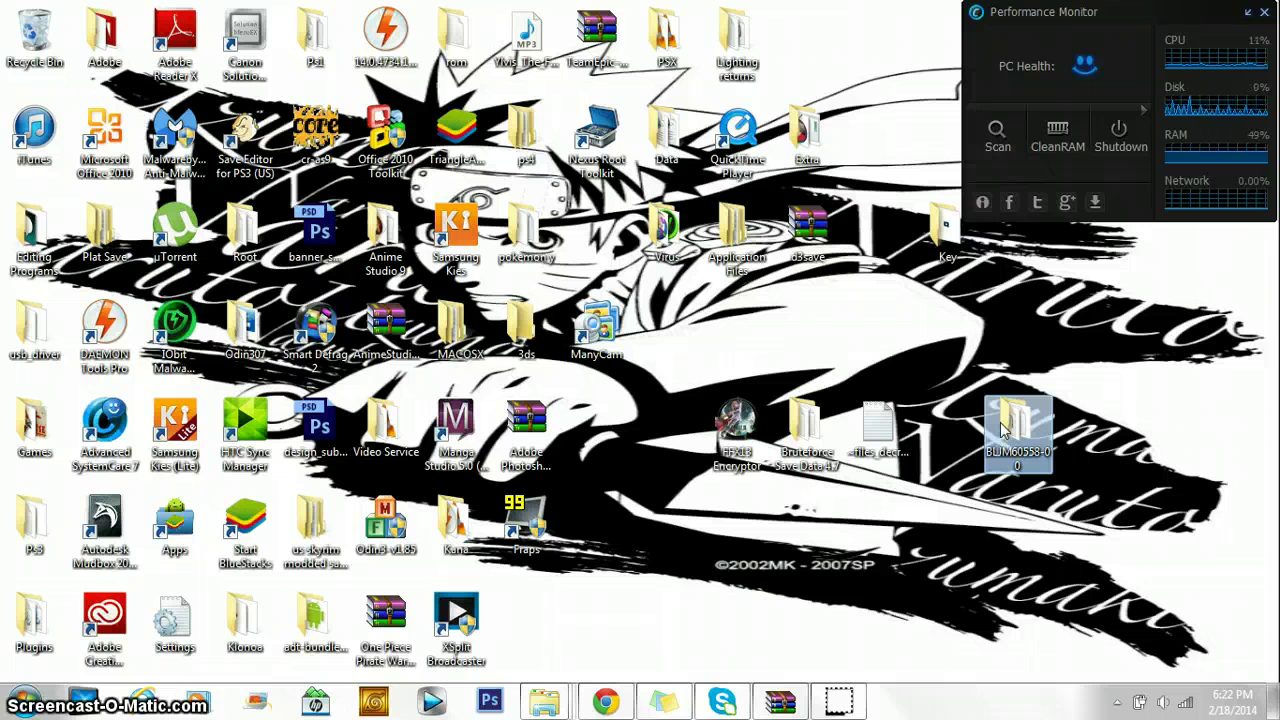
# Open BLJM60558-00 to check its APP, ICON0, KEY, PARAM.PFD and PARAM files, then close it.
pyautogui.doubleClick(1003, 428)
pyautogui.click(376, 178)
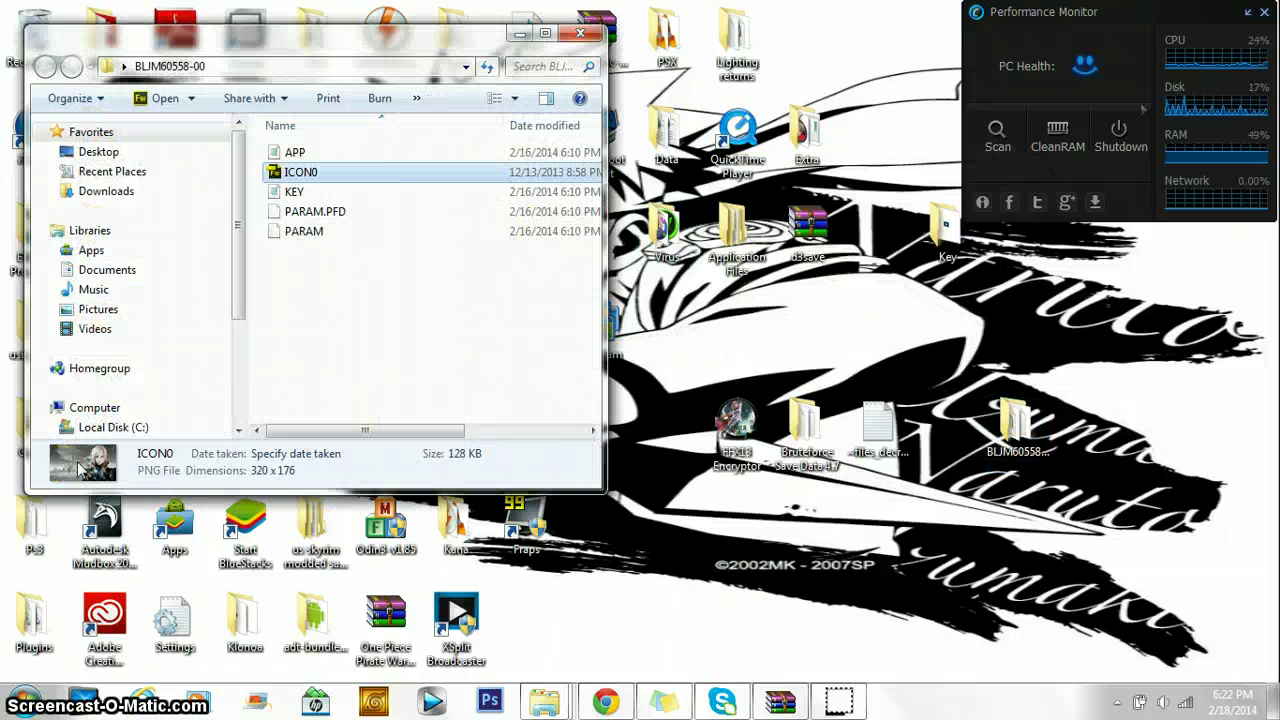
pyautogui.click(580, 33)
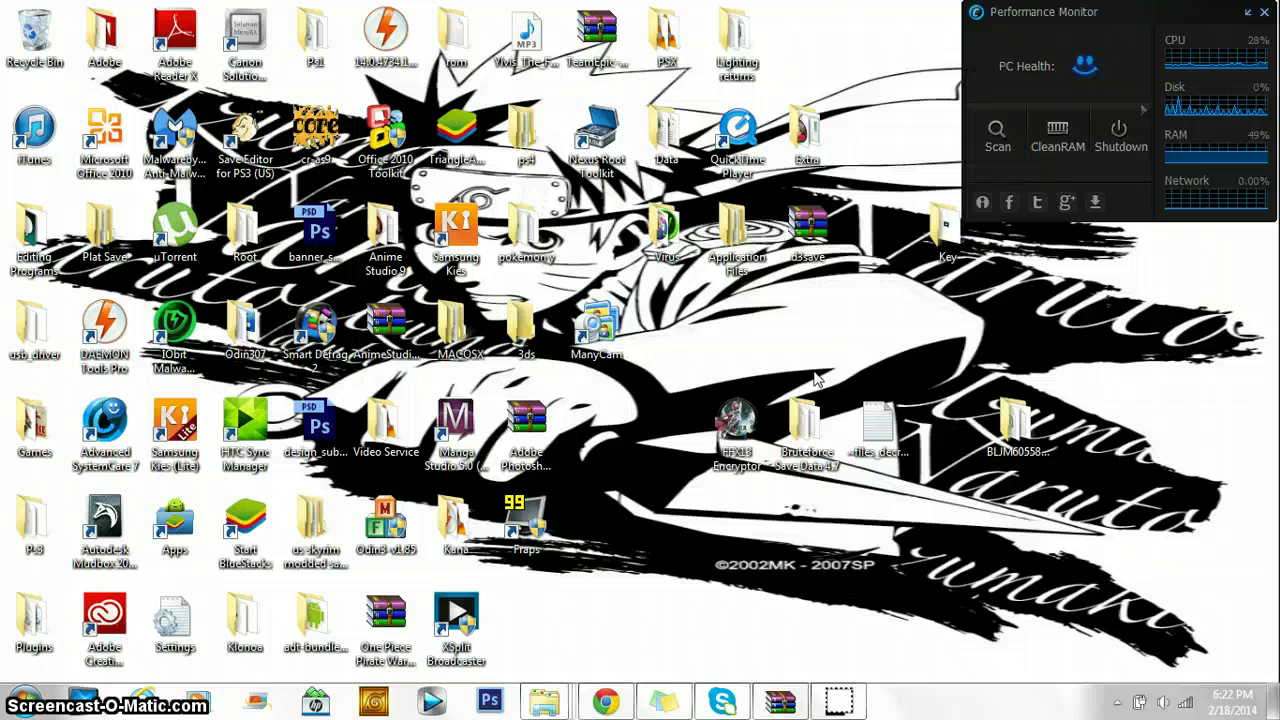
# Launch FFXIII Encryptor and load the desktop BLJM60558-00 folder as the PS3 save directory.
pyautogui.doubleClick(764, 440)
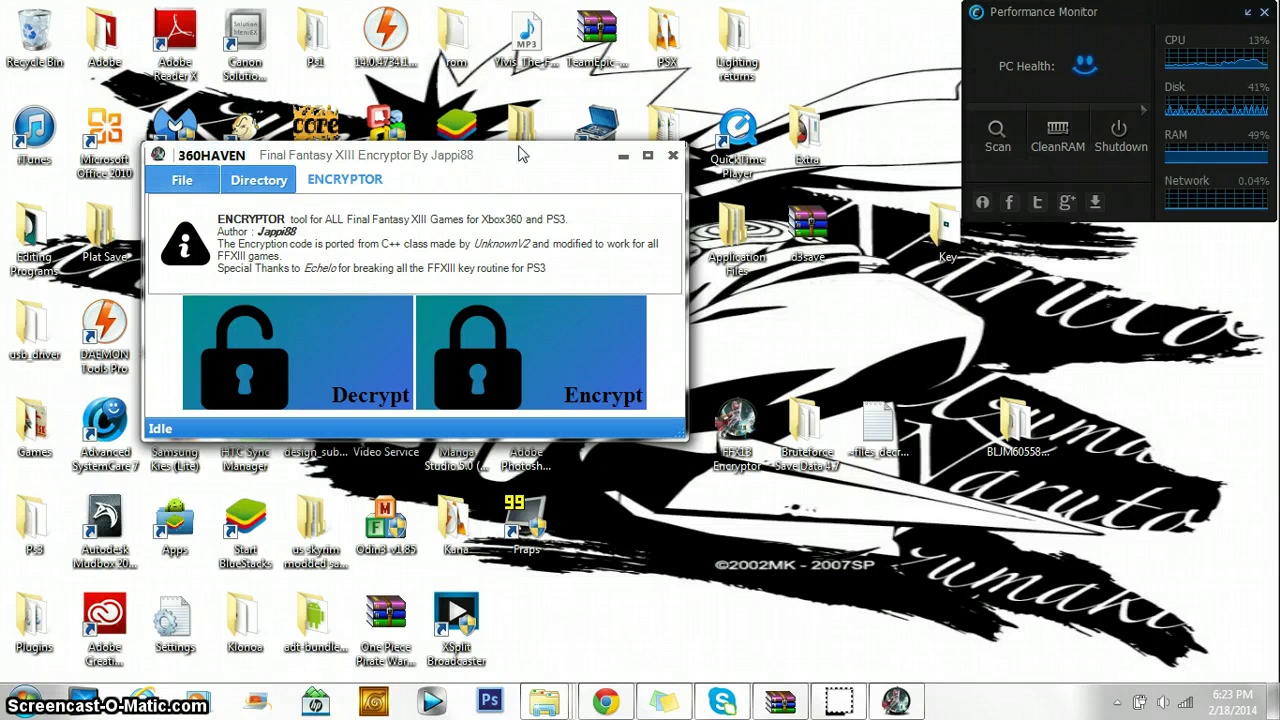
pyautogui.click(286, 193)
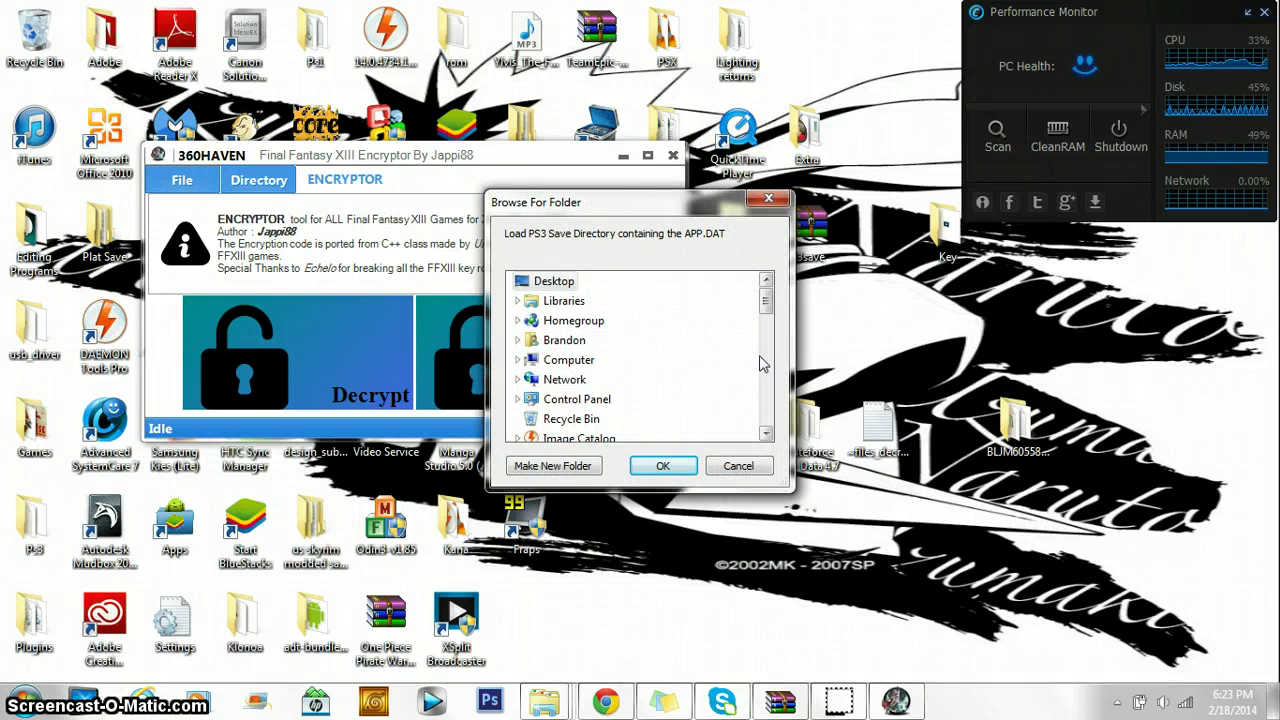
pyautogui.click(767, 435)
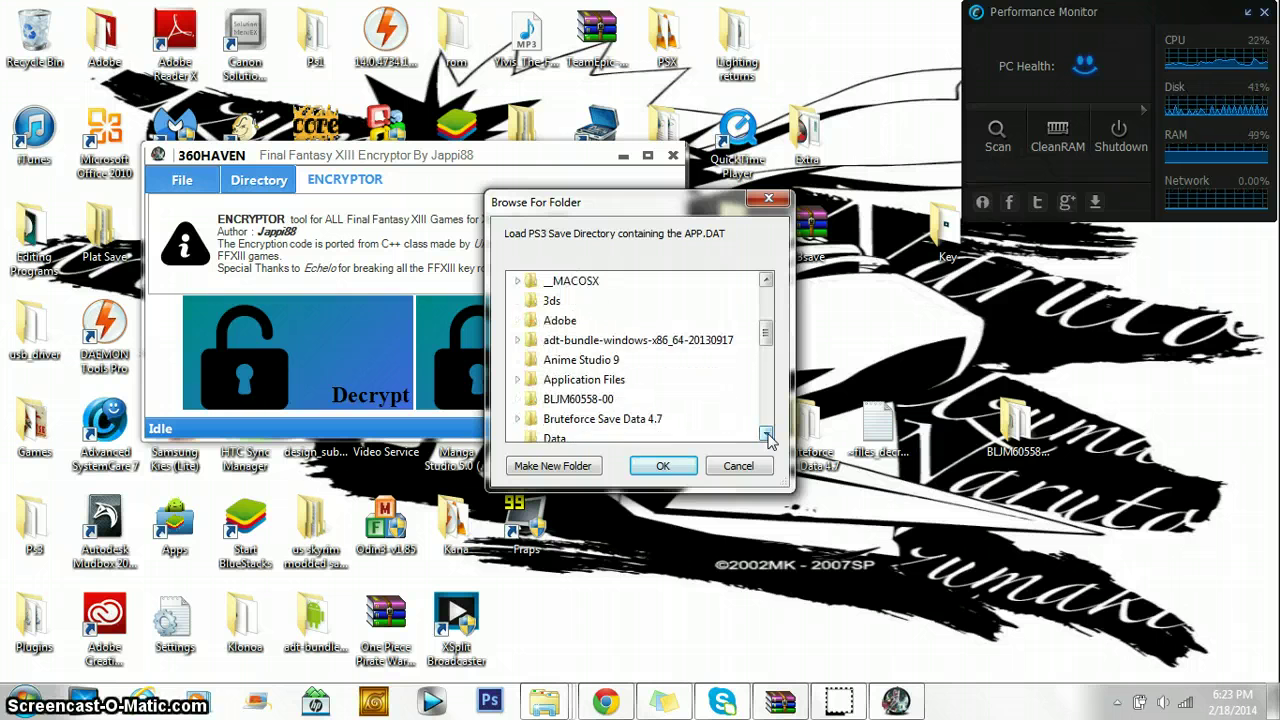
pyautogui.click(767, 435)
pyautogui.click(767, 435)
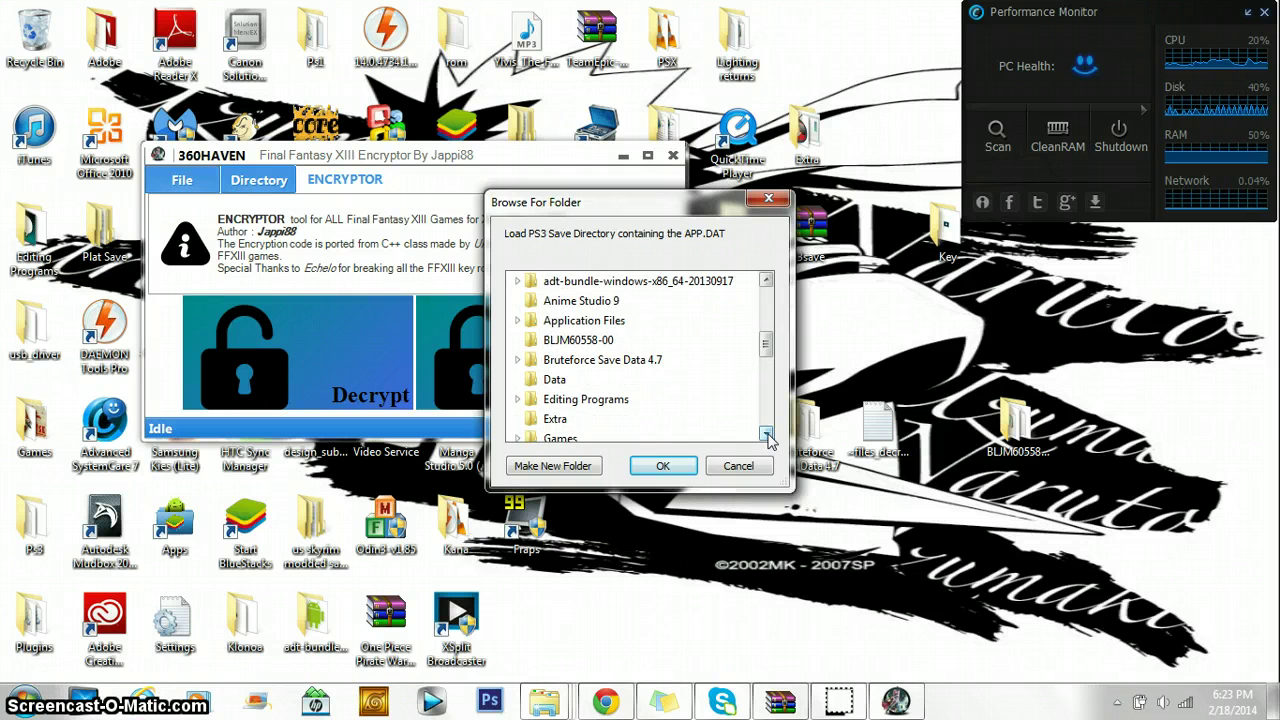
pyautogui.click(578, 340)
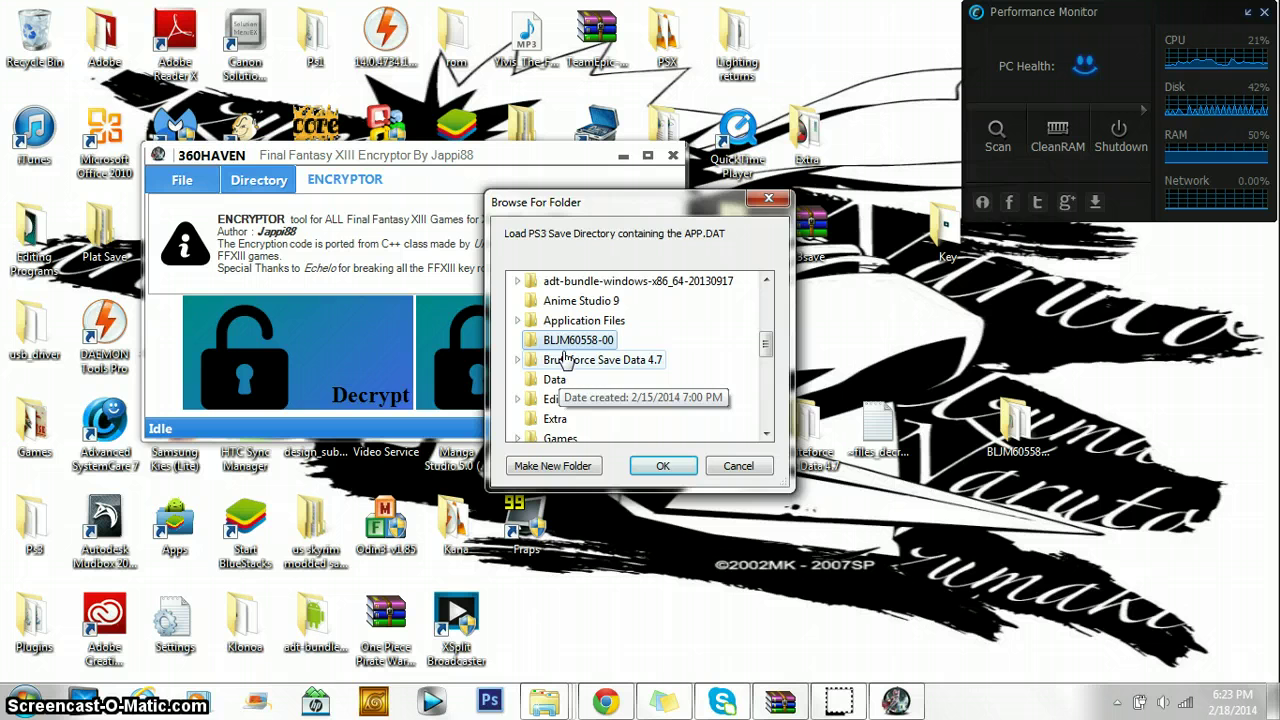
pyautogui.click(660, 465)
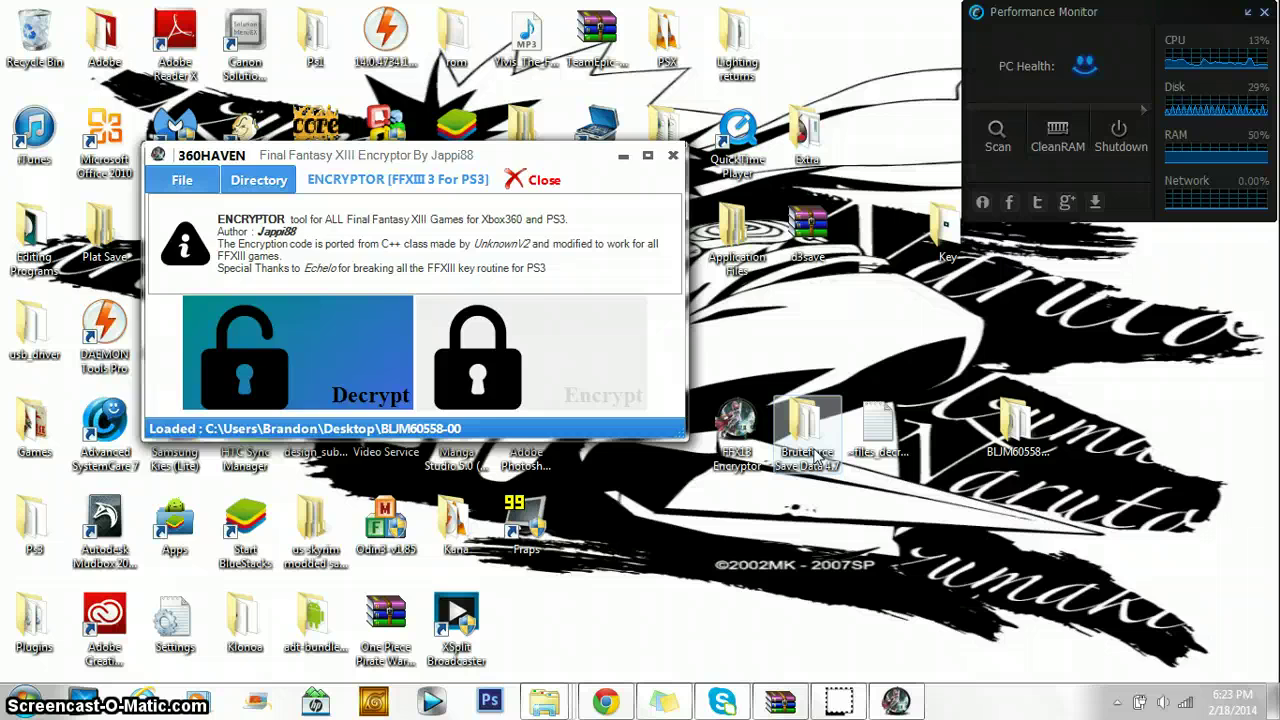
# Launch Bruteforce Save Data from its 4.7 folder and dismiss the cheats update prompt.
pyautogui.doubleClick(805, 440)
pyautogui.click(400, 245)
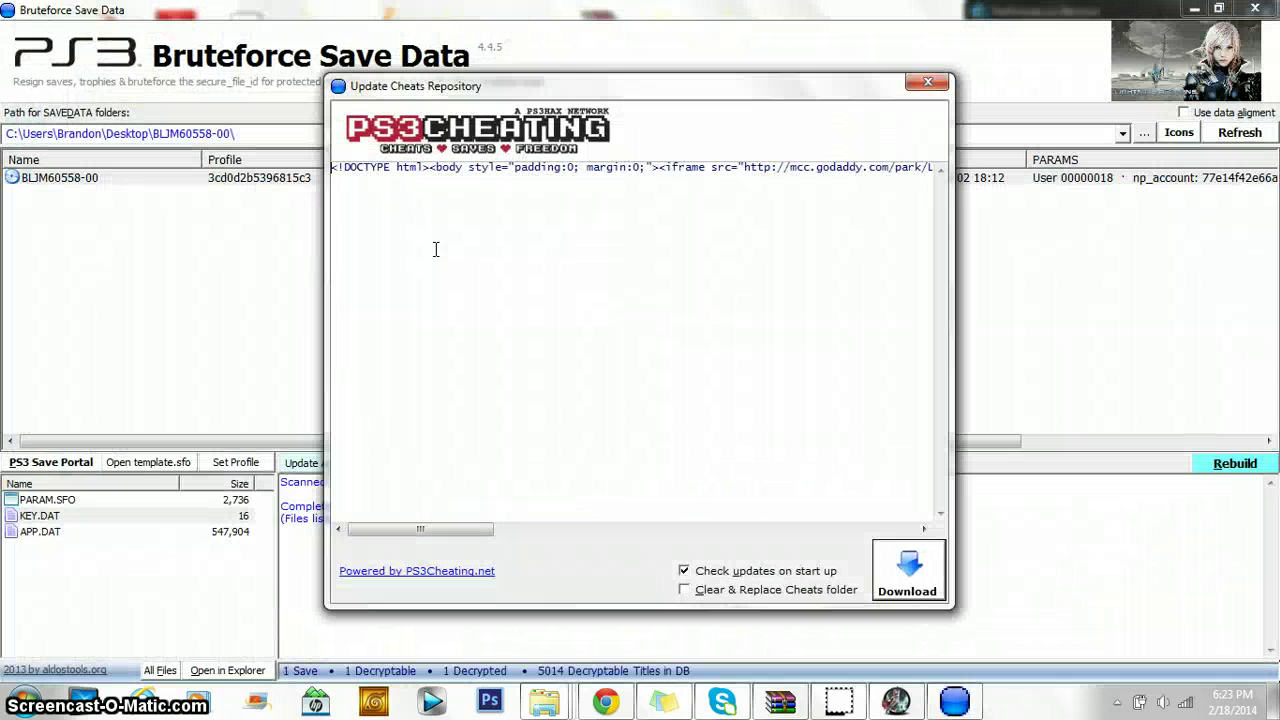
pyautogui.click(928, 82)
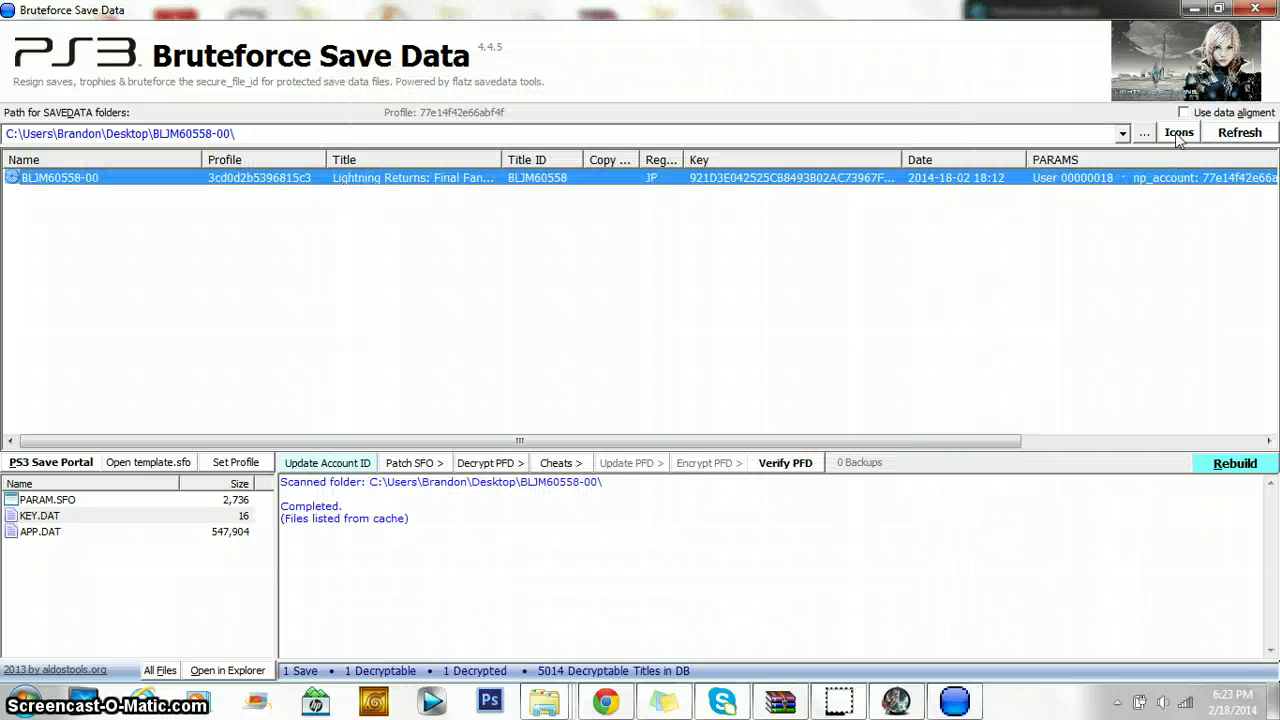
# Set BLJM60558-00 as the save data folder, then minimize the tool.
pyautogui.click(1122, 133)
pyautogui.click(1144, 133)
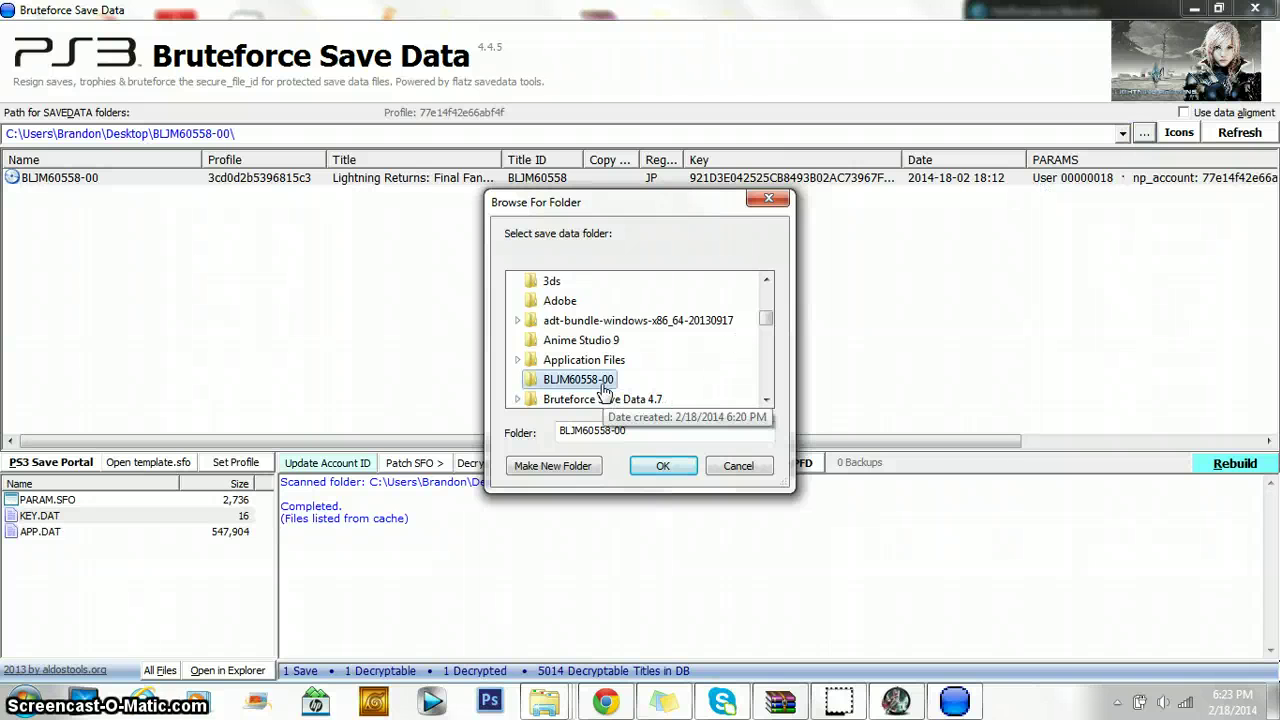
pyautogui.moveTo(766, 318)
pyautogui.mouseDown()
pyautogui.moveTo(766, 285)
pyautogui.moveTo(766, 322)
pyautogui.mouseUp()
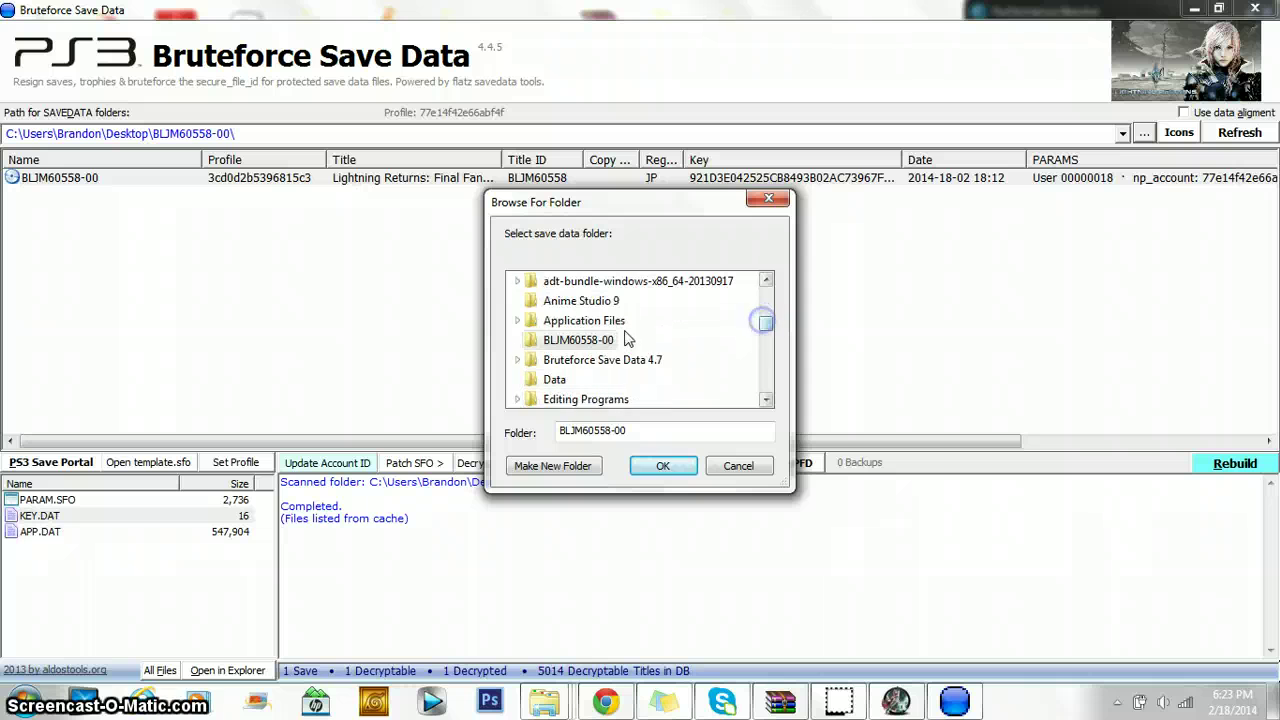
pyautogui.click(660, 465)
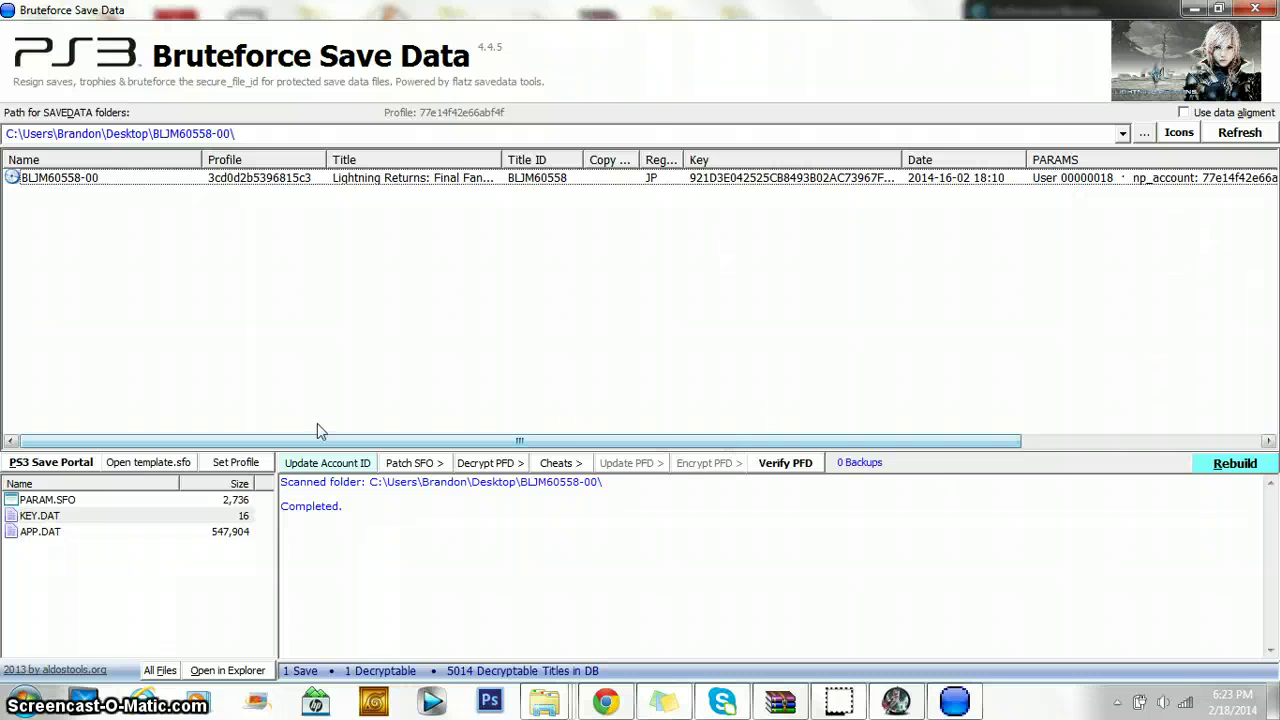
pyautogui.click(1205, 9)
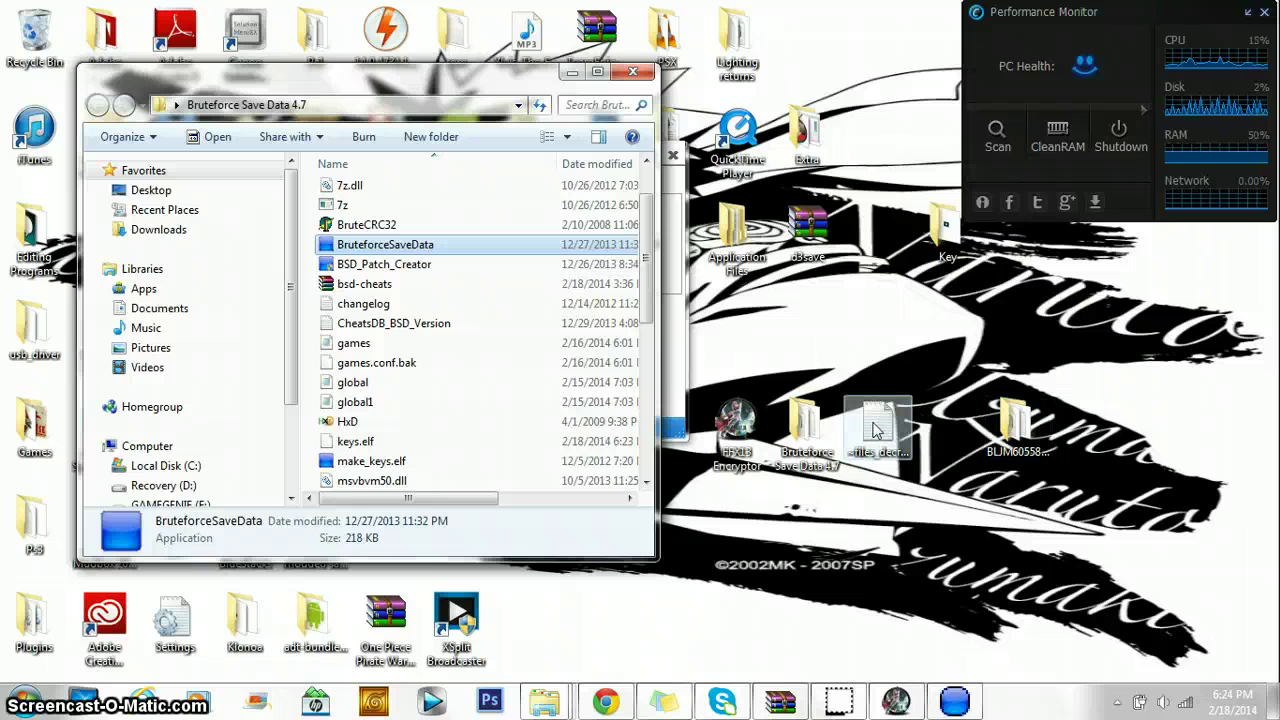
# Drag ~files_decrypted_by_pfdtool from the desktop into the BLJM60558-00 folder, then minimize it.
pyautogui.doubleClick(1018, 430)
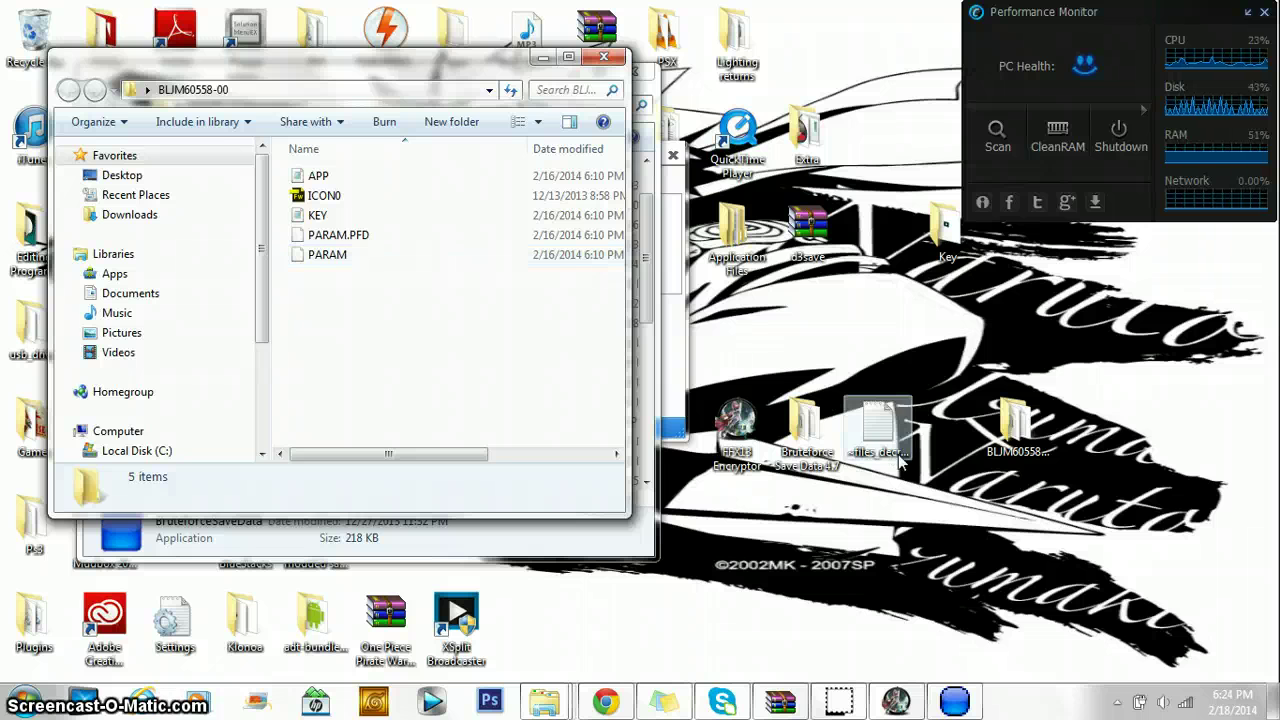
pyautogui.moveTo(880, 428); pyautogui.dragTo(968, 442)
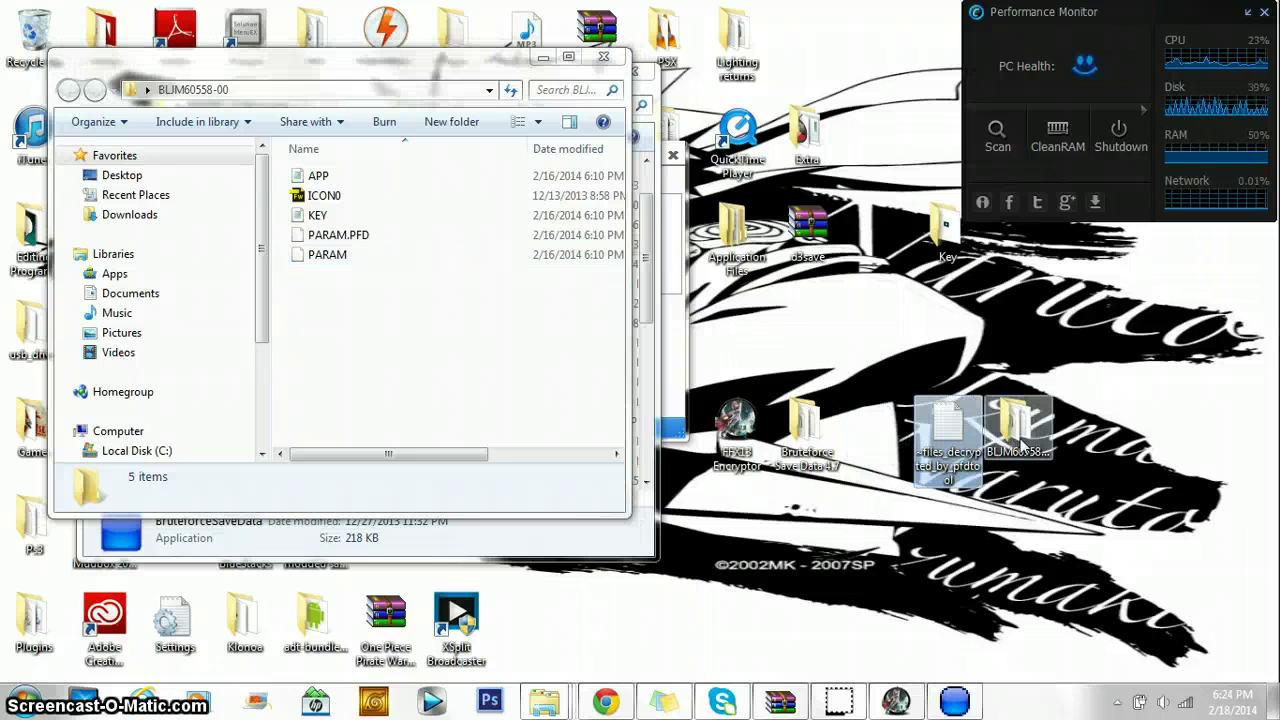
pyautogui.click(1022, 433)
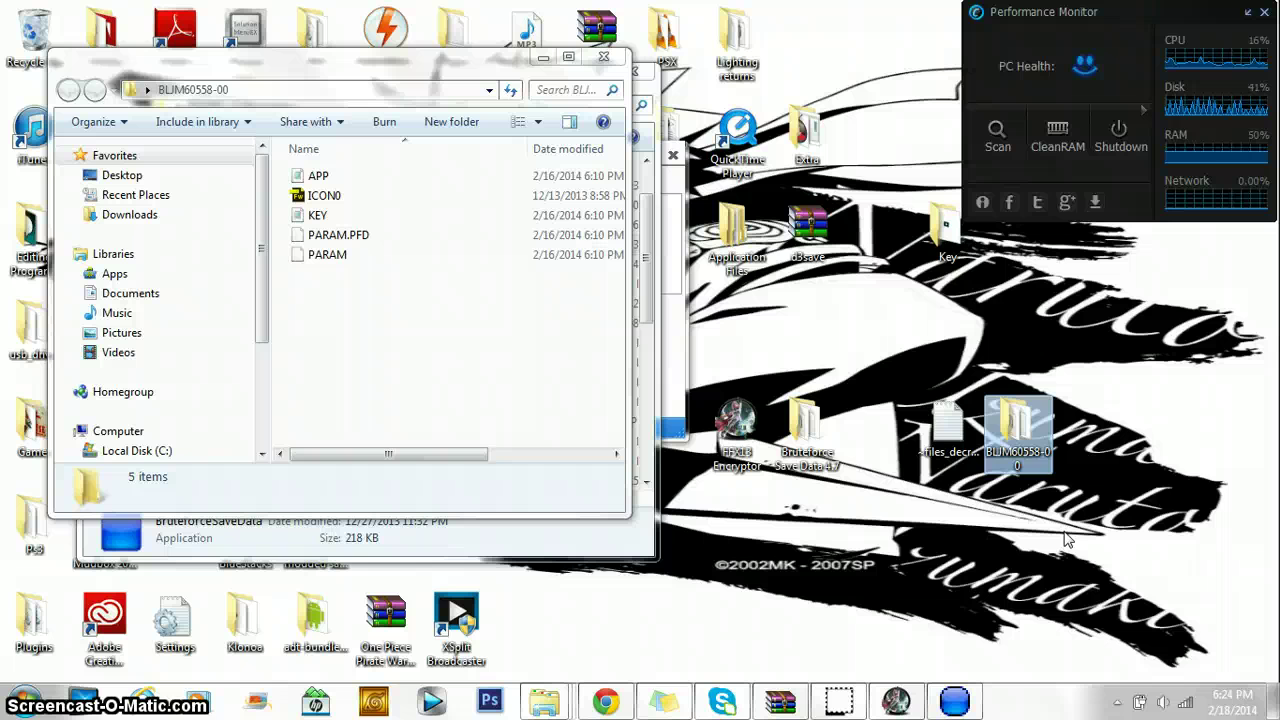
pyautogui.click(958, 435)
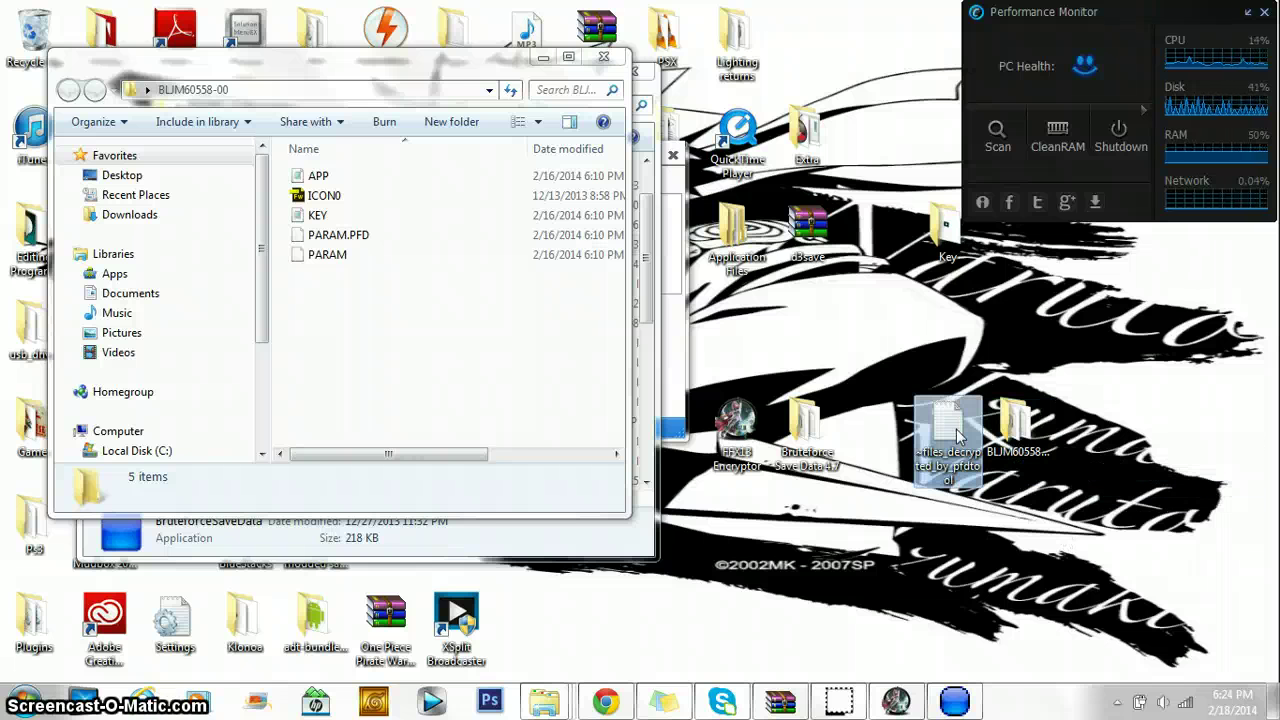
pyautogui.moveTo(958, 435); pyautogui.dragTo(367, 333)
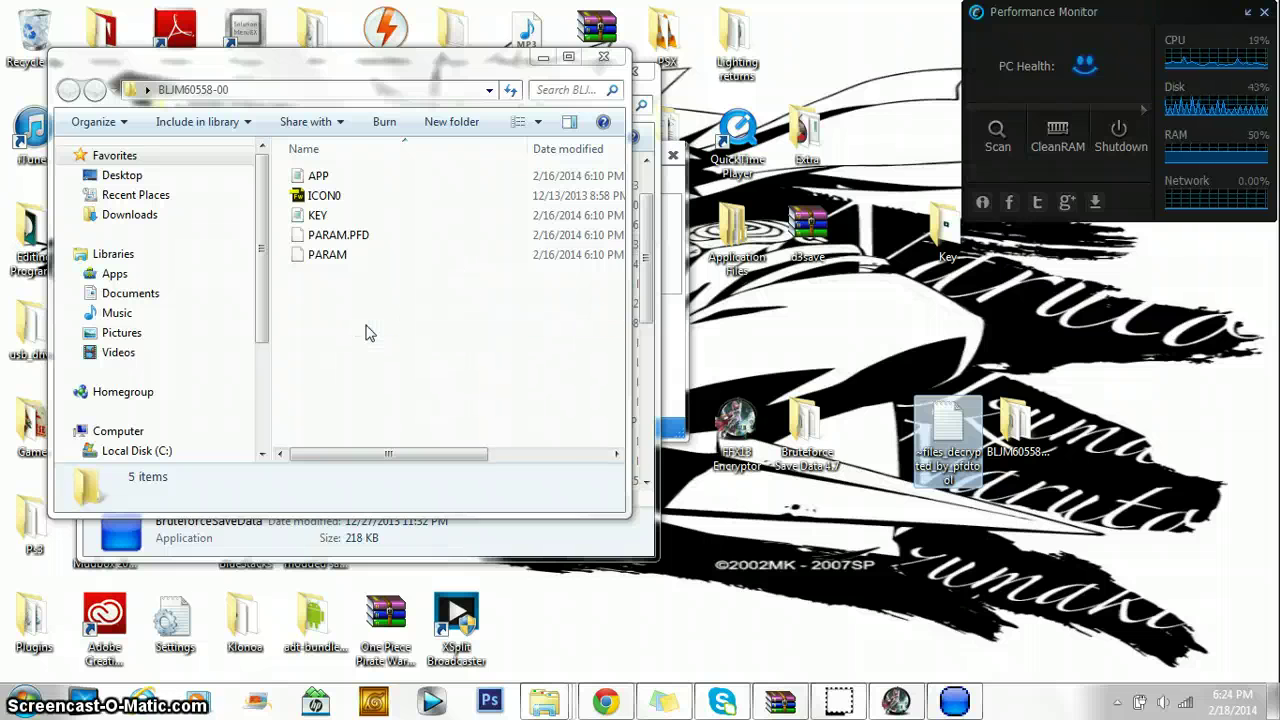
pyautogui.click(538, 57)
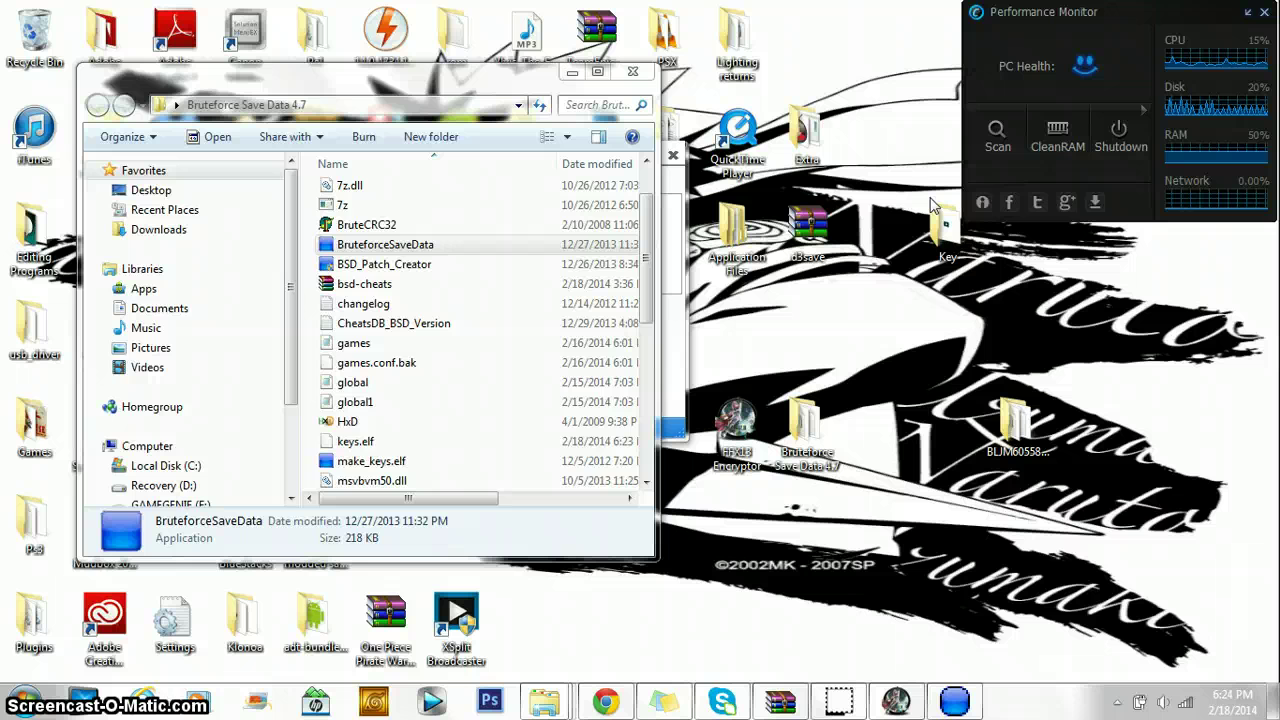
# Decrypt the BLJM60558-00 save in FFXIII Encryptor and bring Bruteforce Save Data back up.
pyautogui.click(632, 72)
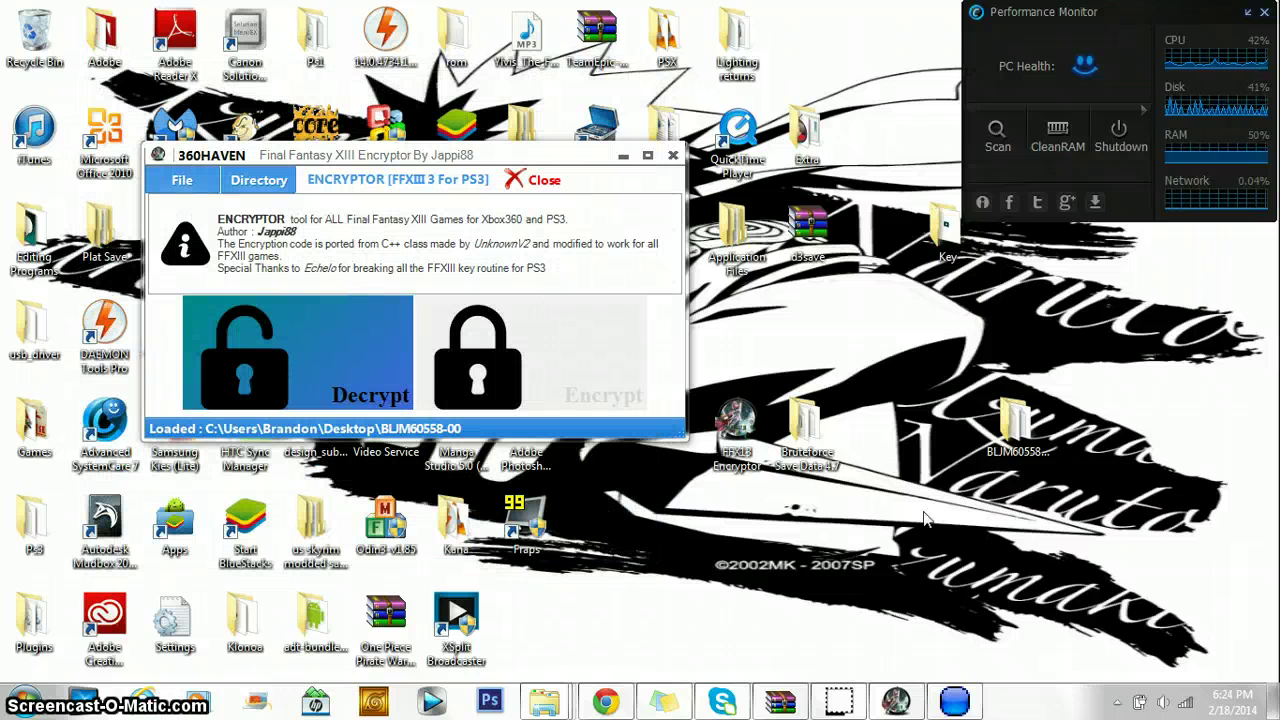
pyautogui.click(399, 366)
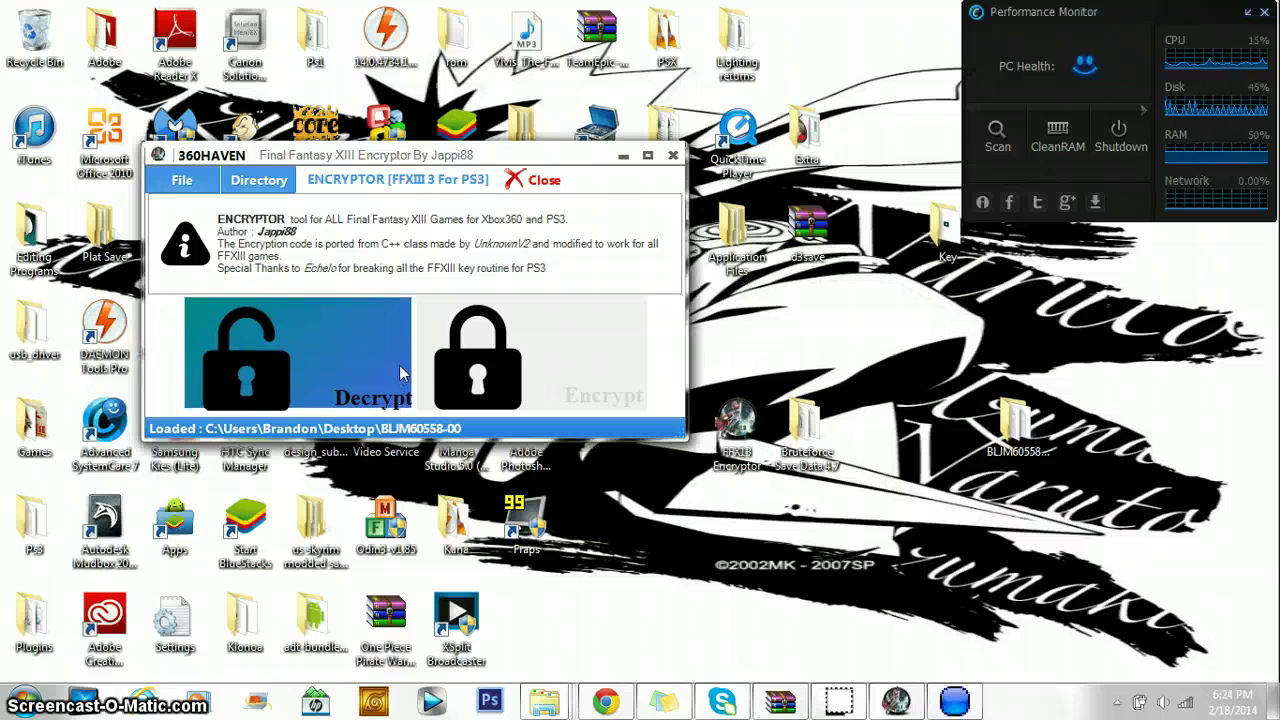
pyautogui.click(918, 698)
pyautogui.click(955, 703)
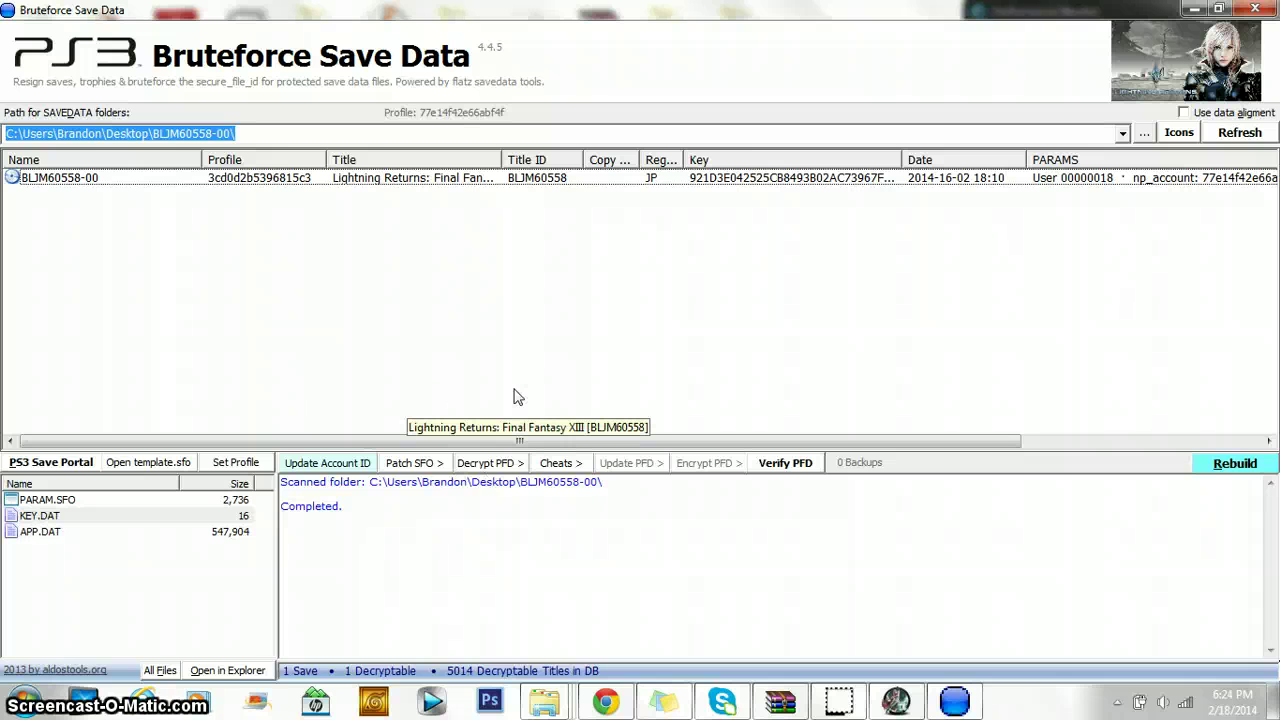
# Refresh Bruteforce Save Data so BLJM60558-00 shows as 1 Decrypted.
pyautogui.click(1240, 132)
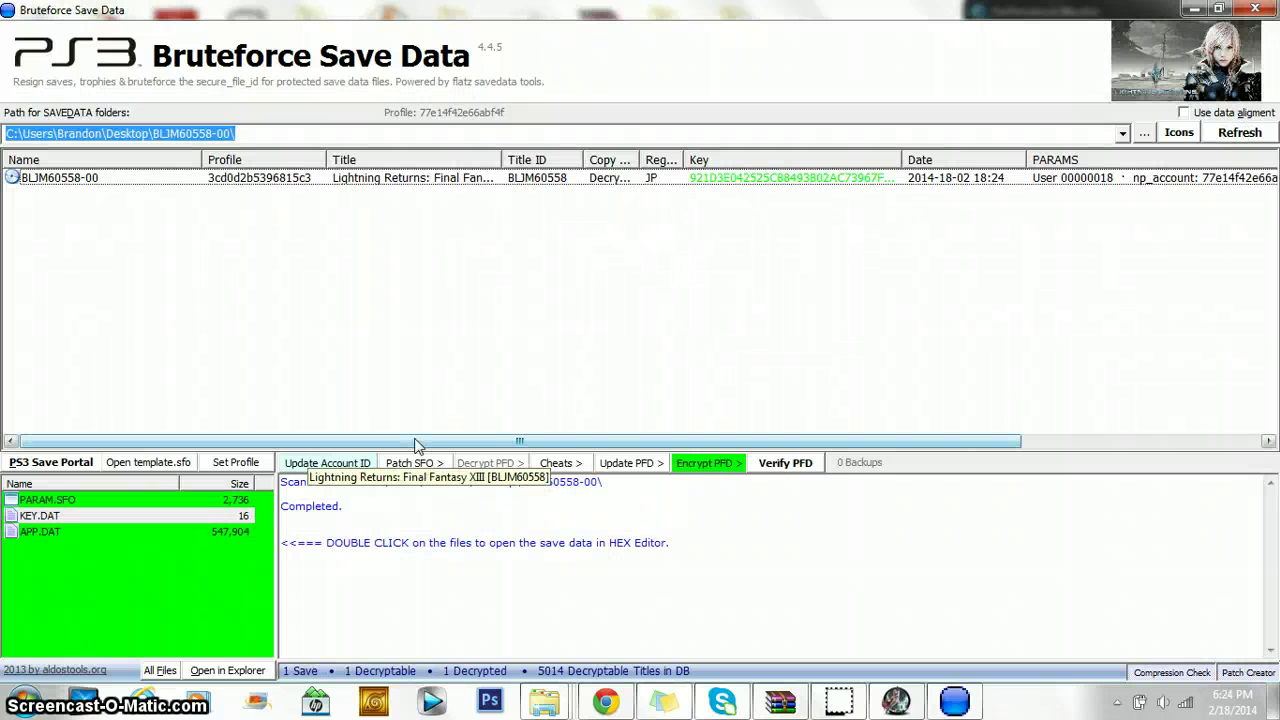
# Open Apply Cheats and enable the Equipment Set group: Hoshihime, Knight of Round table, Guard of Avalon.
pyautogui.click(556, 464)
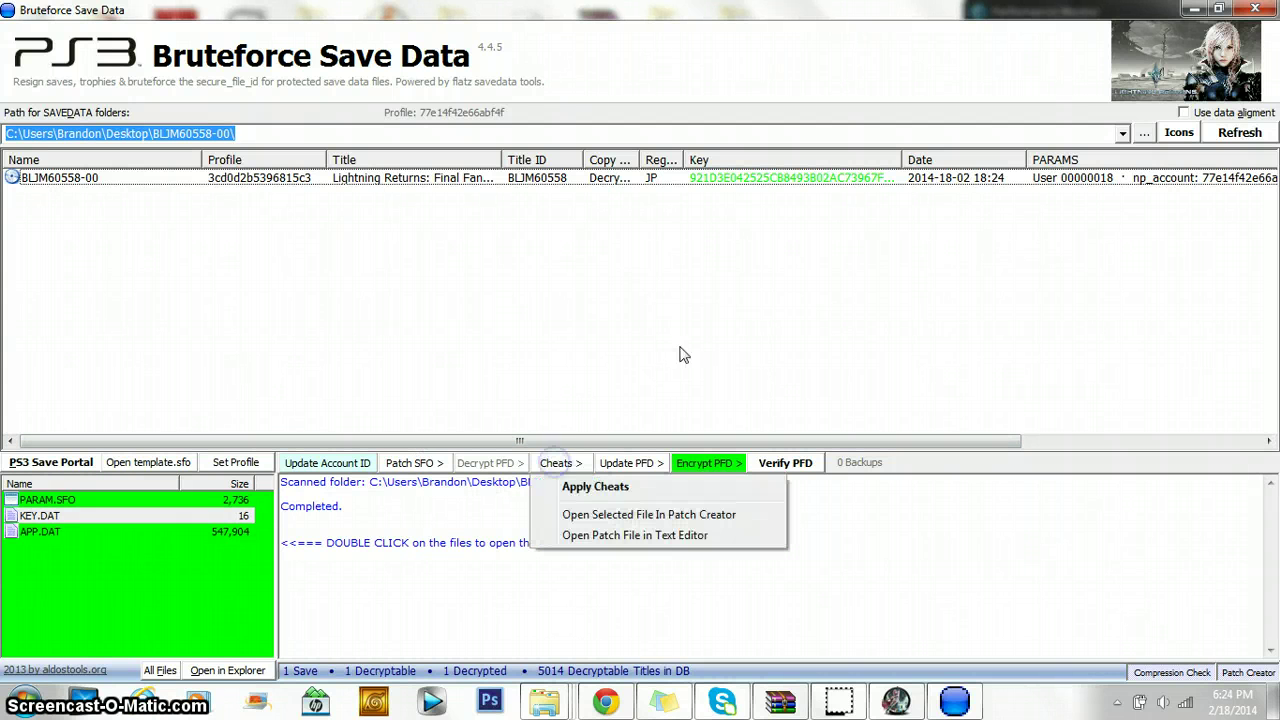
pyautogui.click(595, 490)
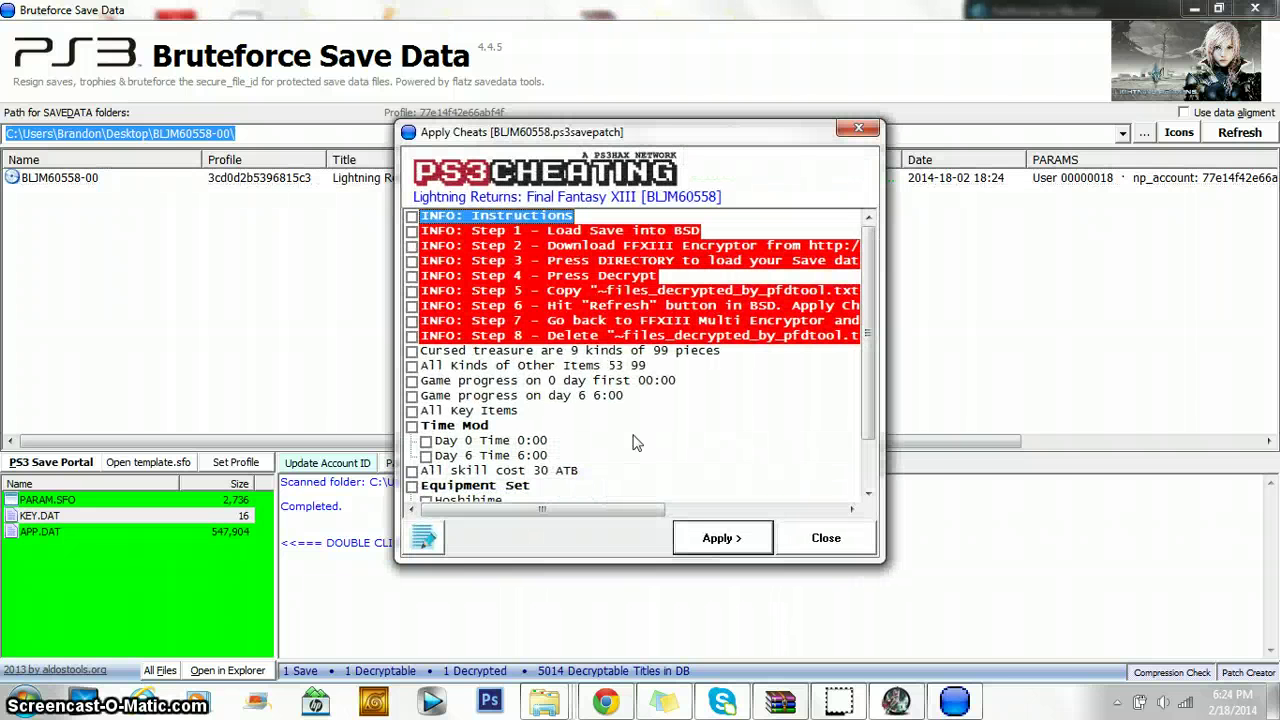
pyautogui.scroll(-2, 635, 443)
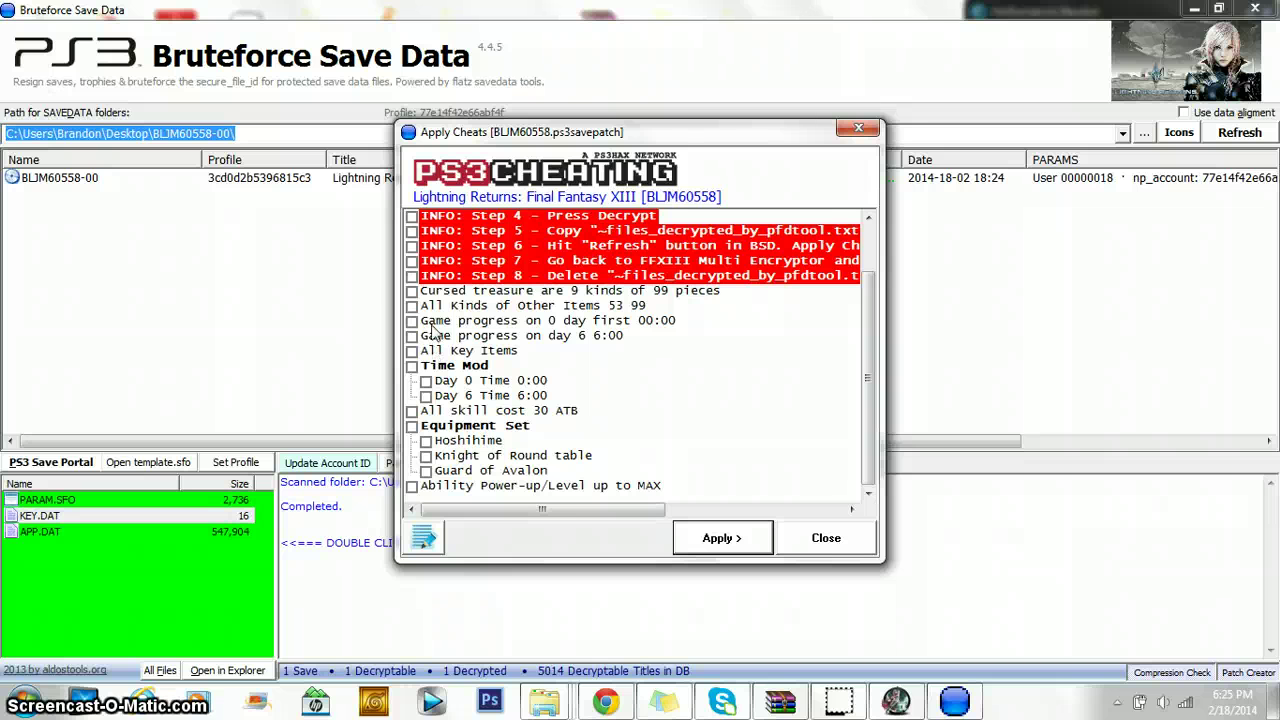
pyautogui.click(490, 322)
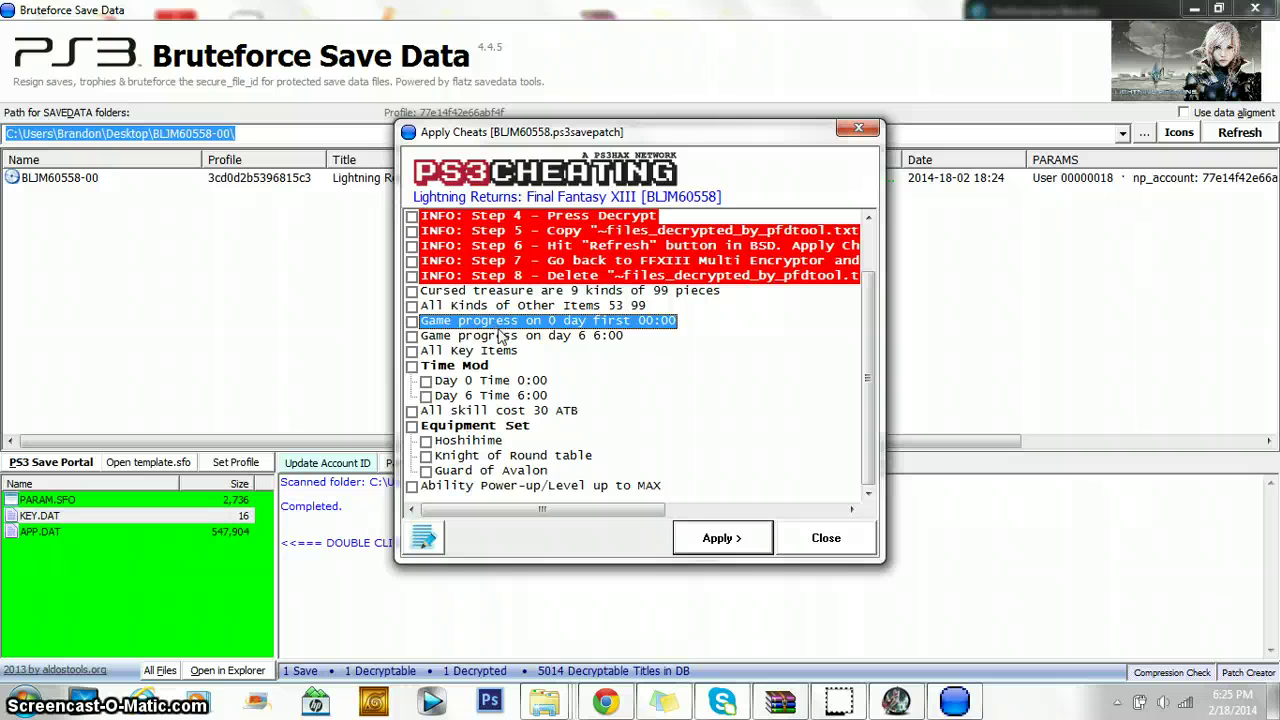
pyautogui.click(500, 337)
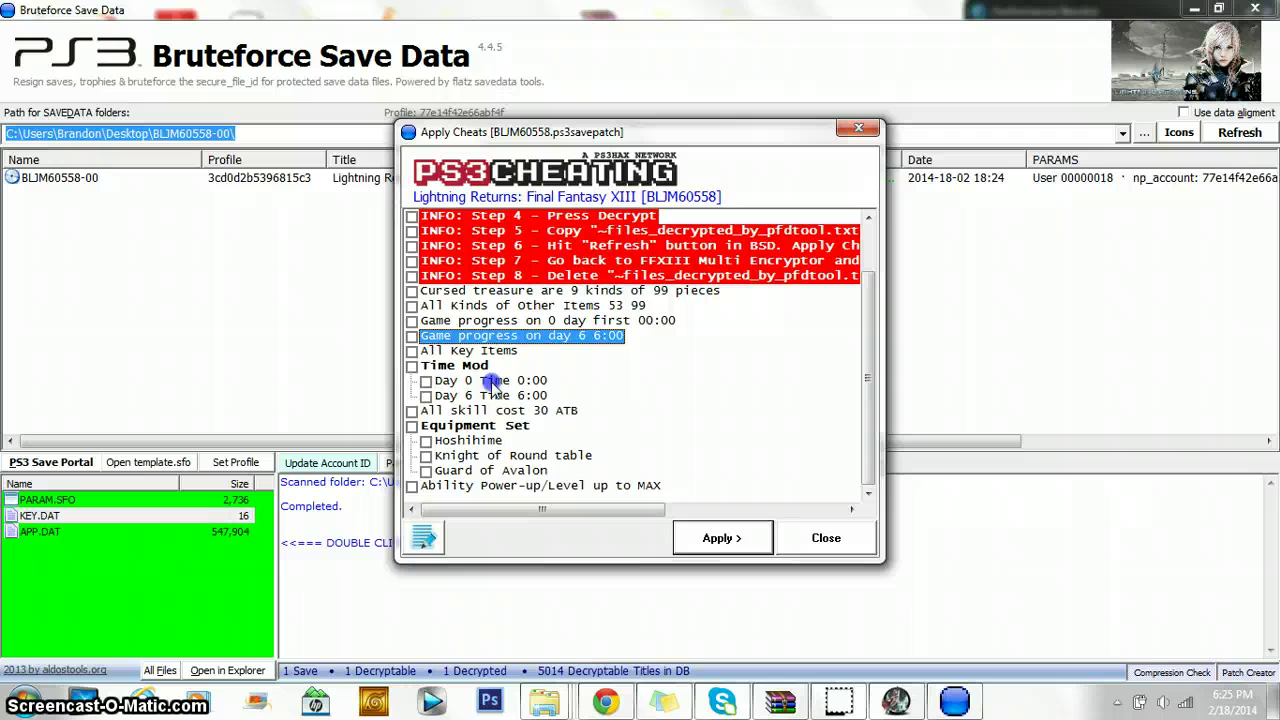
pyautogui.click(490, 382)
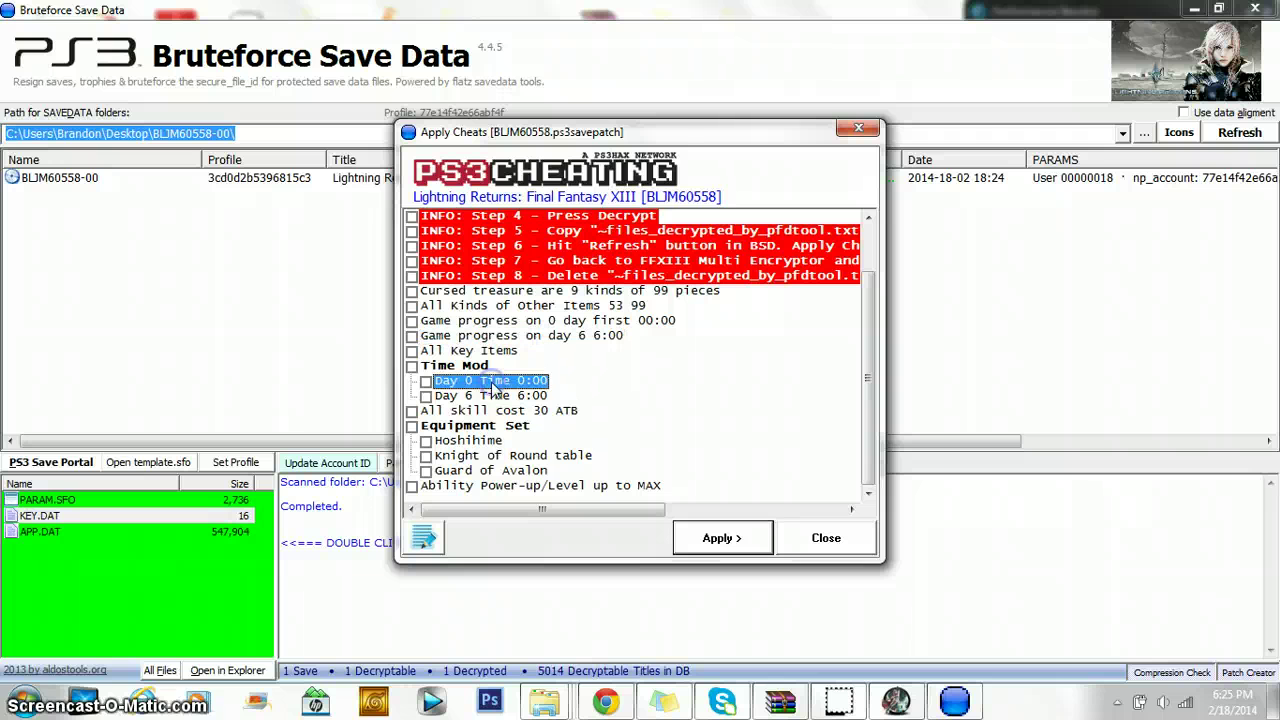
pyautogui.click(412, 426)
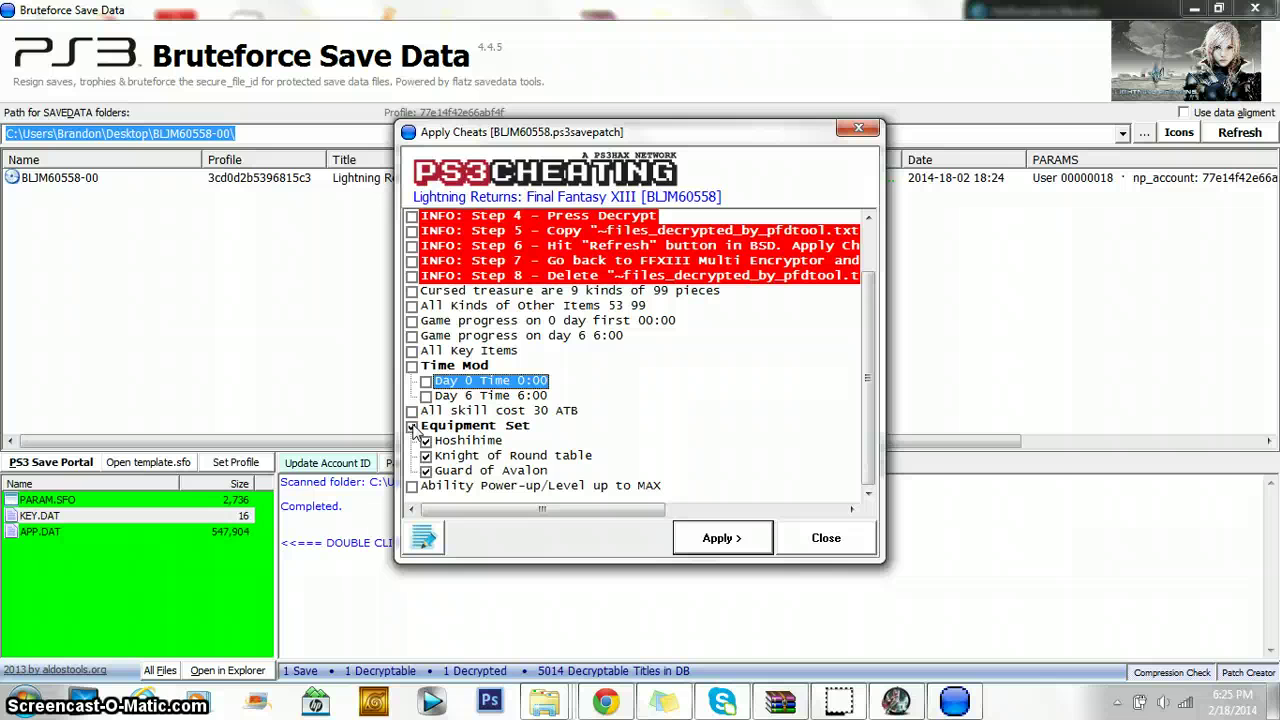
# Tick Cursed treasure 99, All Kinds of Other Items, All Key Items and Ability MAX, then apply.
pyautogui.click(412, 426)
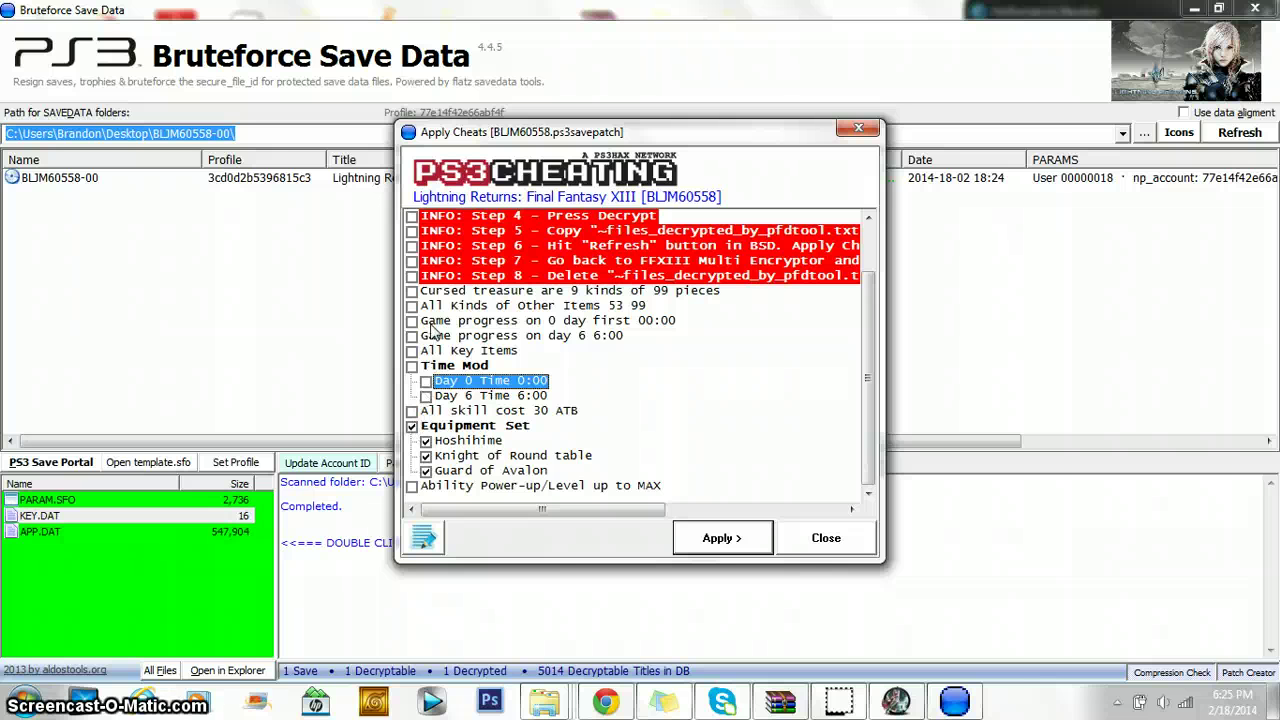
pyautogui.click(413, 292)
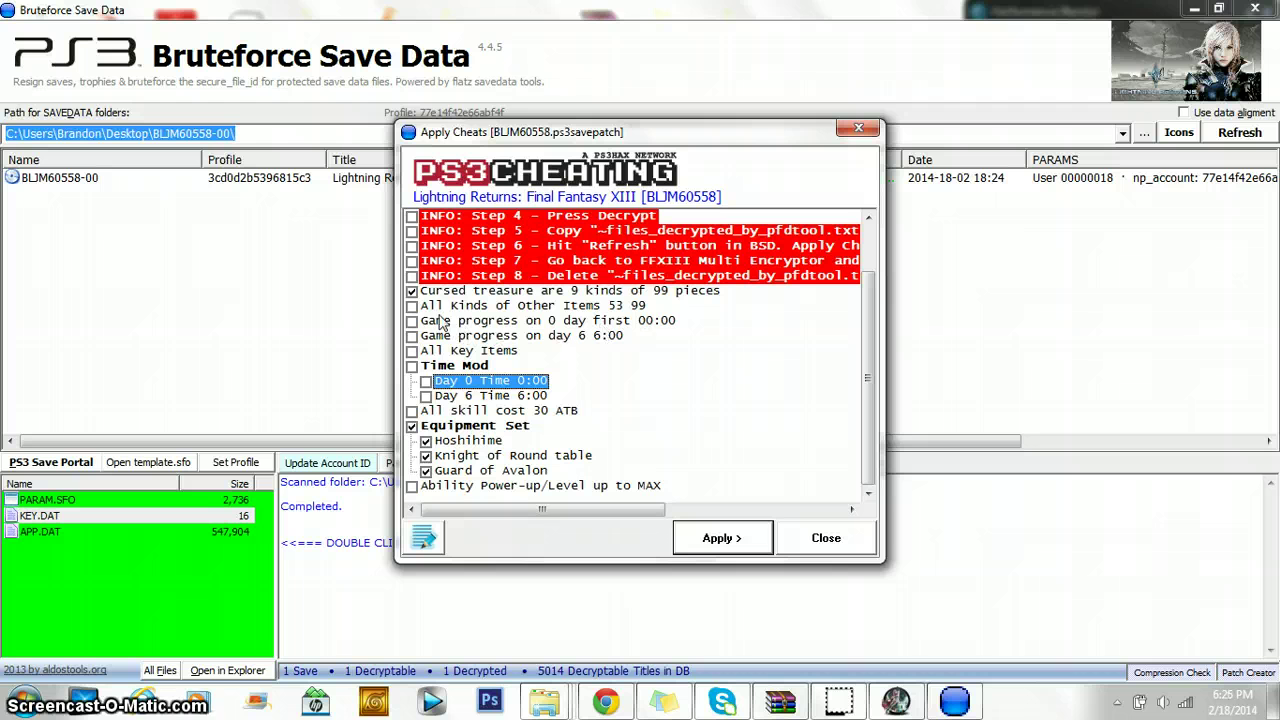
pyautogui.click(413, 307)
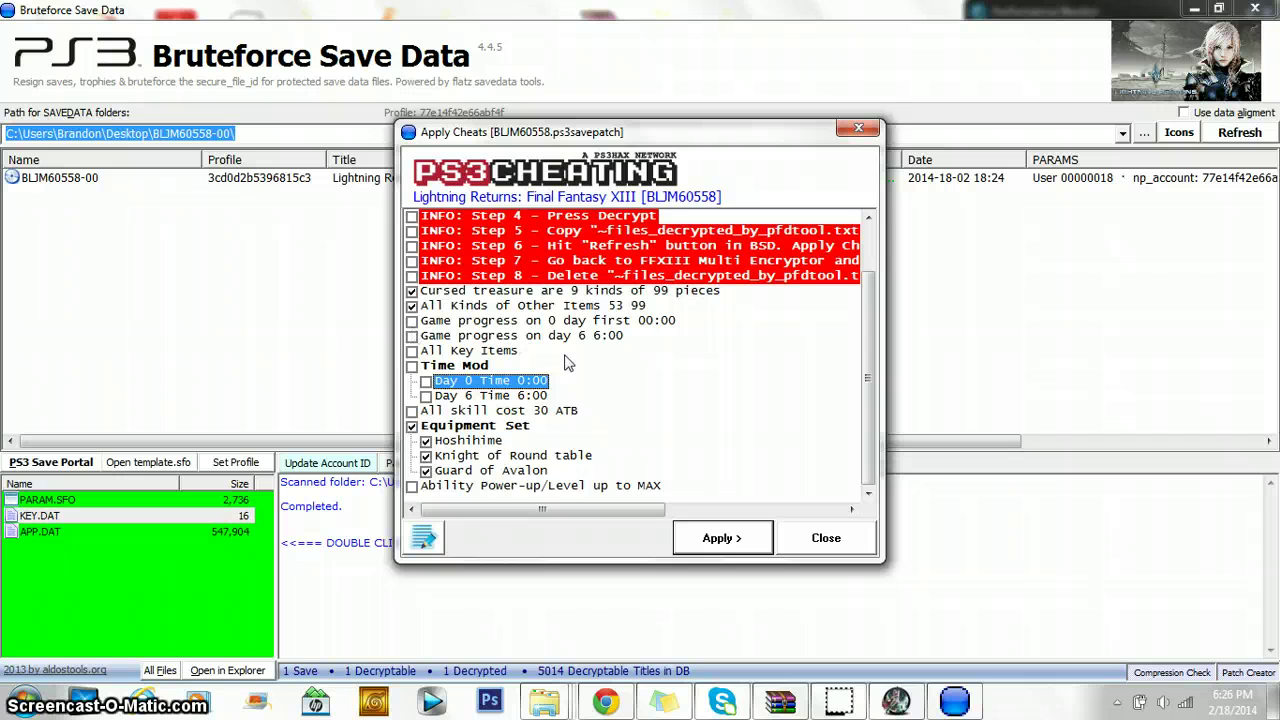
pyautogui.click(412, 350)
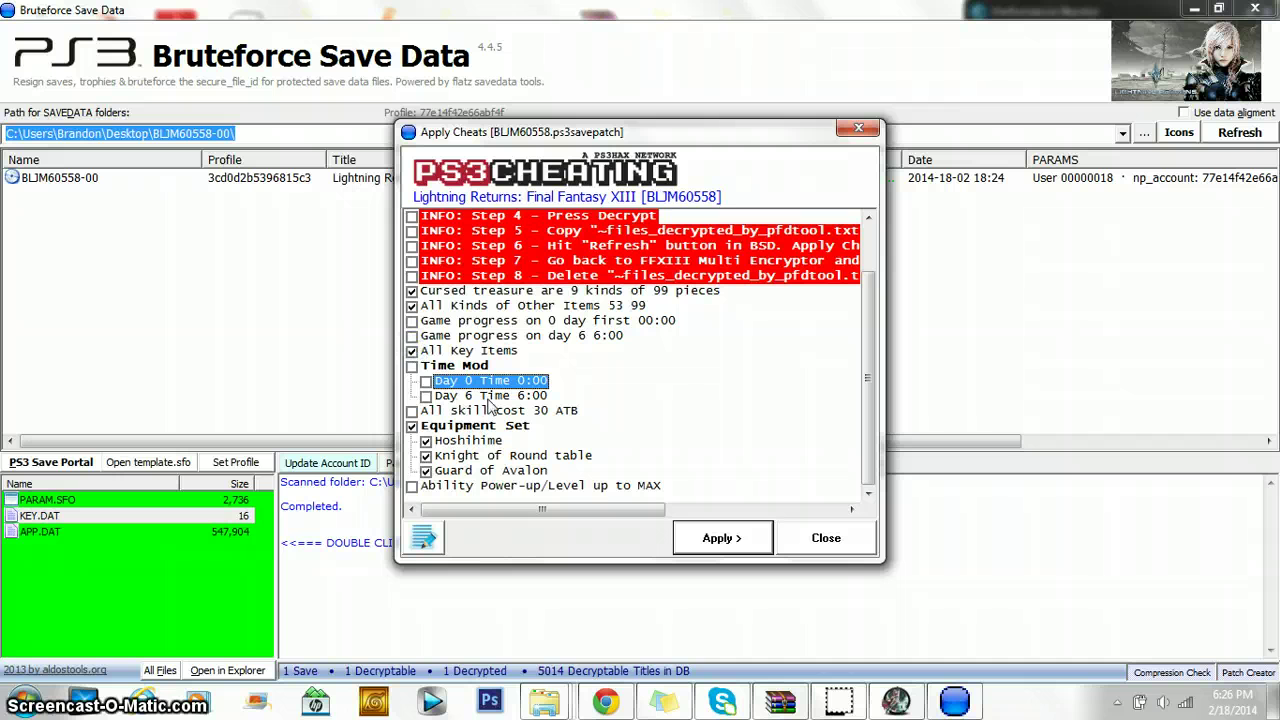
pyautogui.click(412, 486)
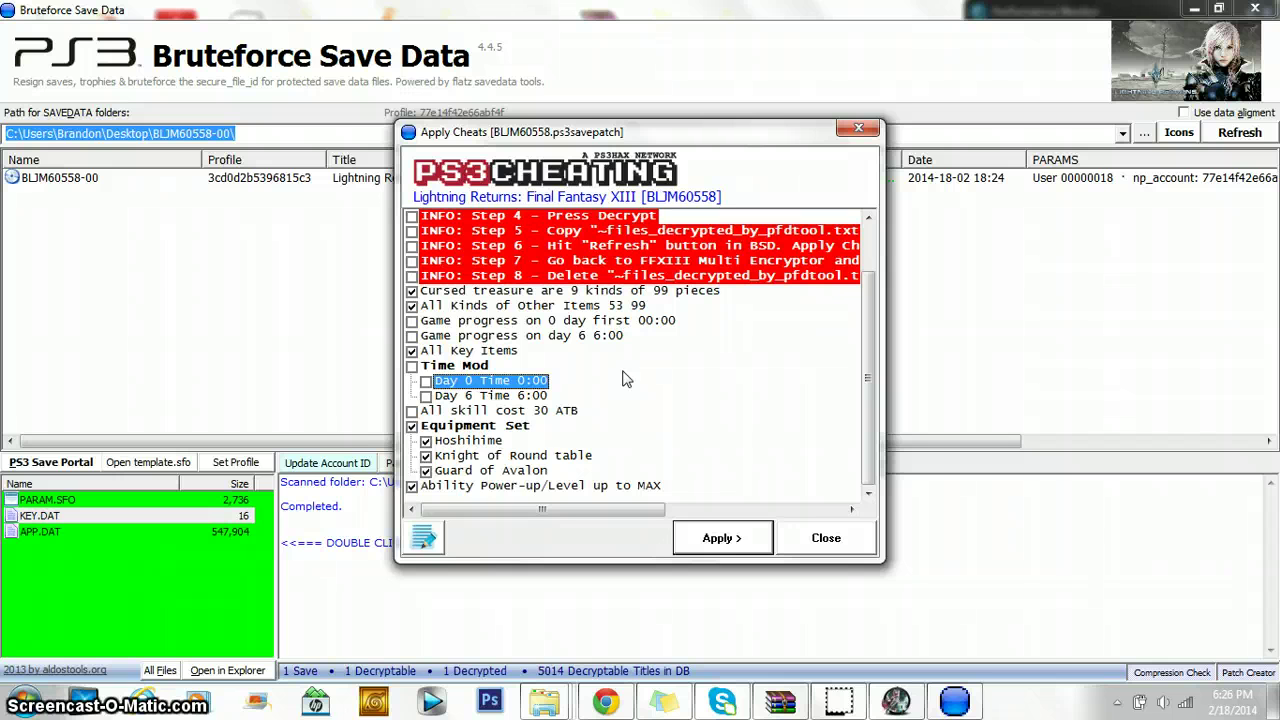
pyautogui.click(728, 538)
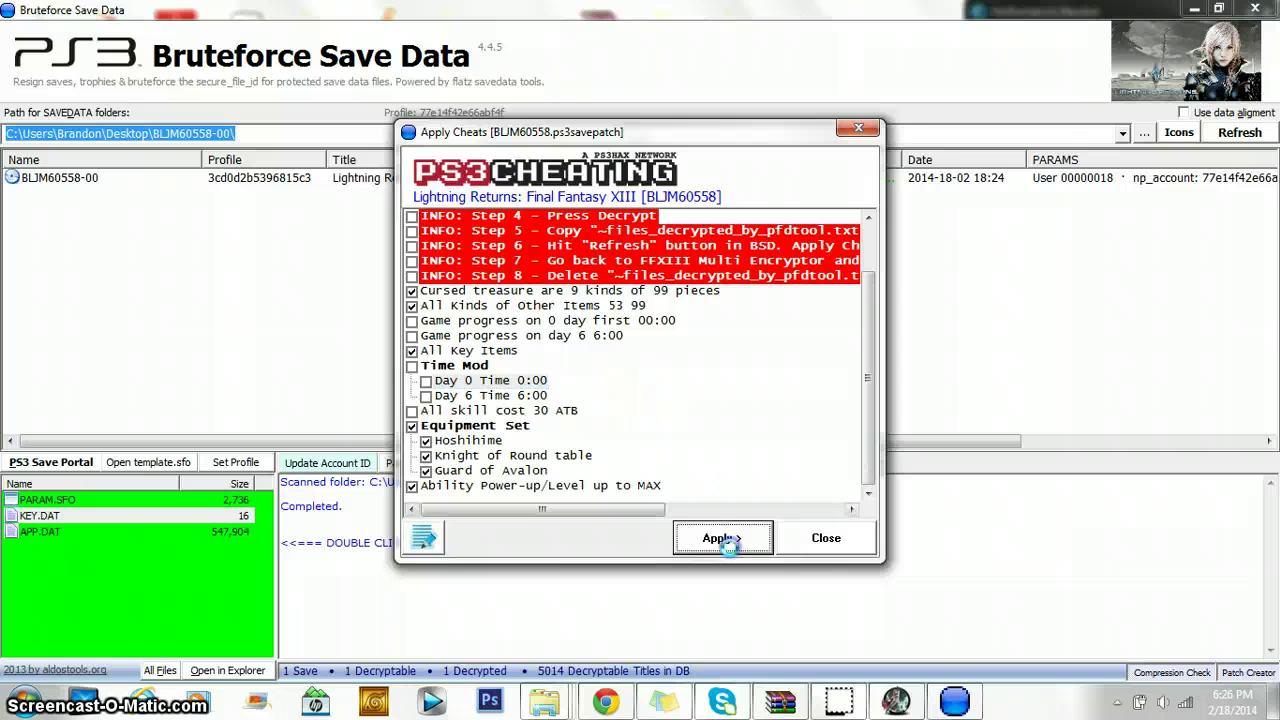
# Acknowledge the cheats-applied message and move ~files_decrypted_by_pfdtool out of BLJM60558-00 to the desktop.
pyautogui.click(695, 413)
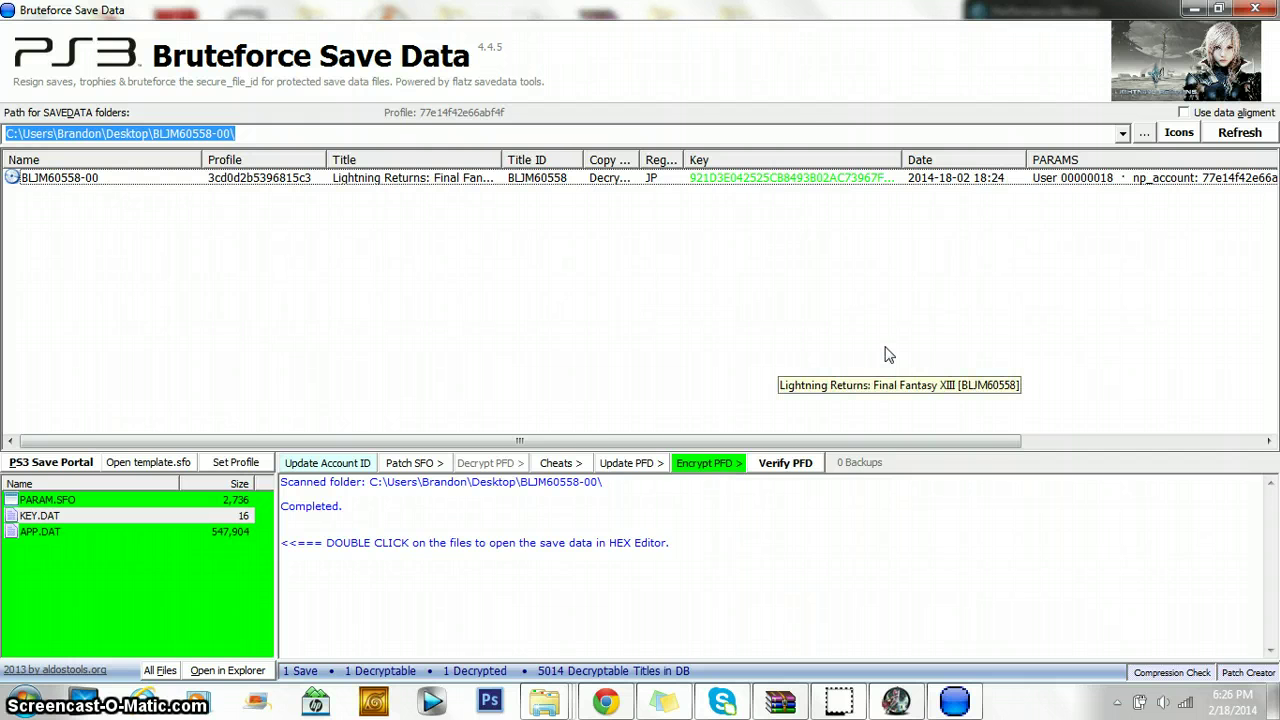
pyautogui.click(1194, 9)
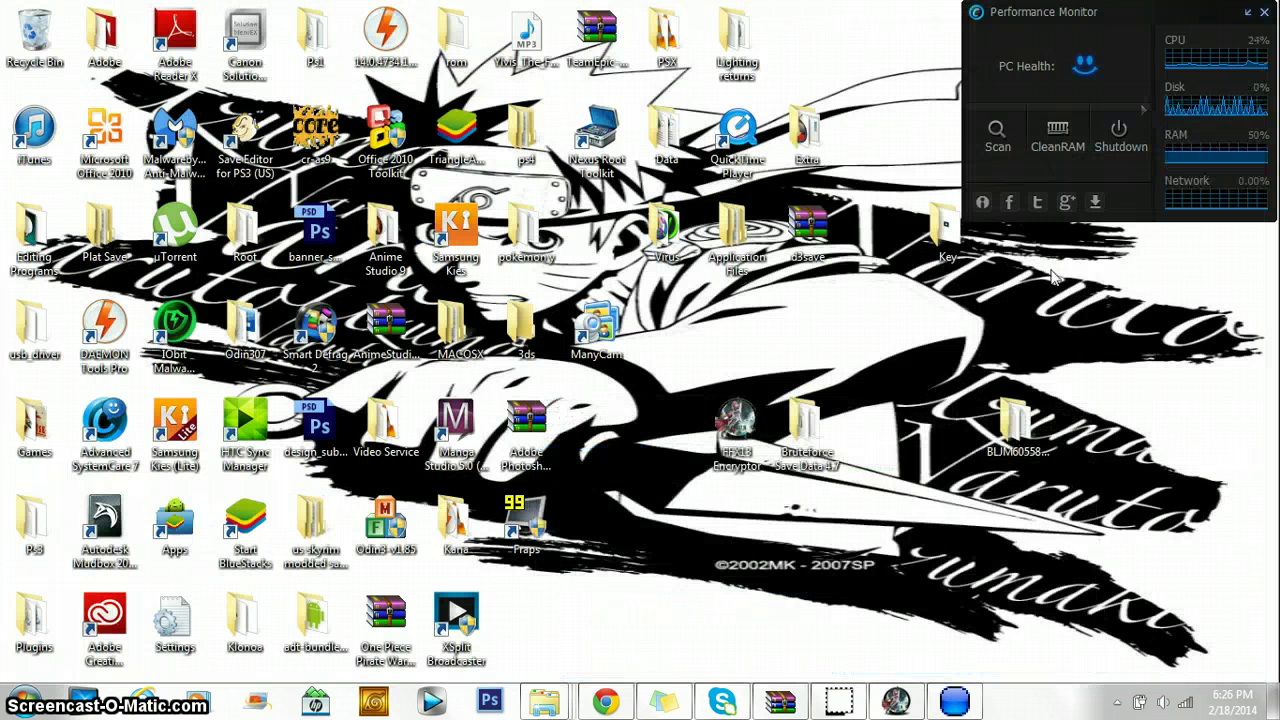
pyautogui.doubleClick(1015, 425)
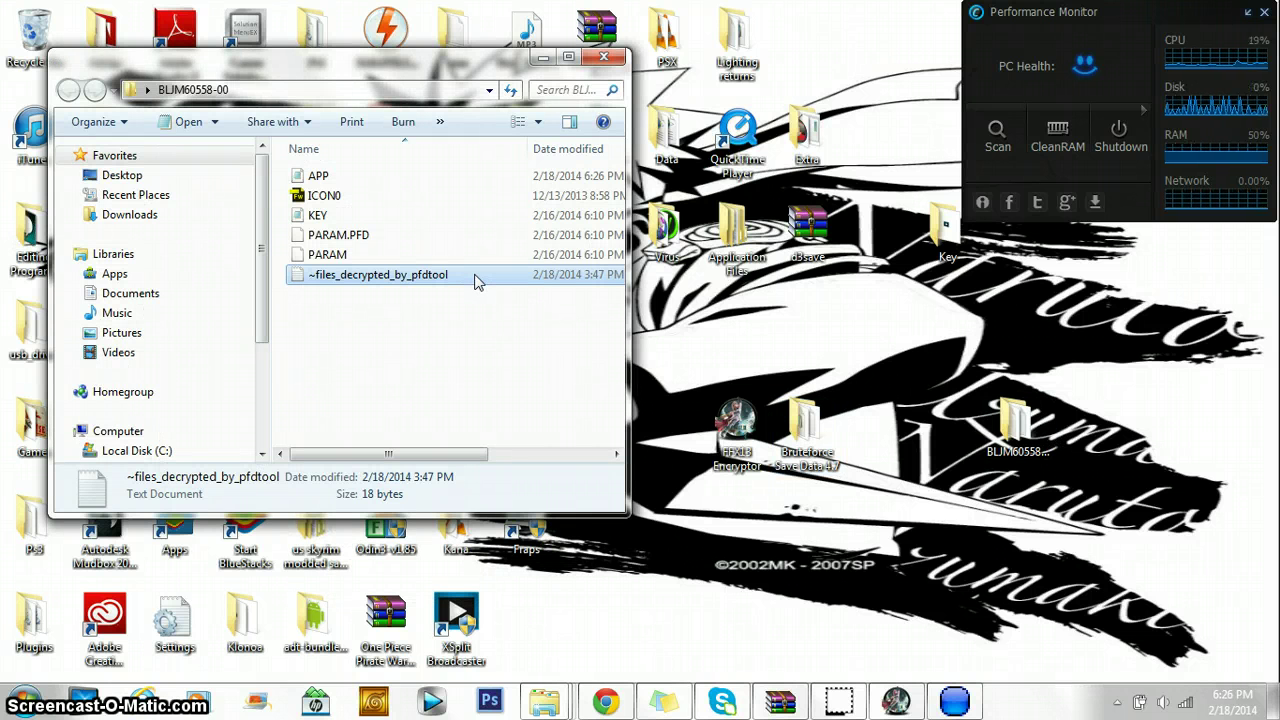
pyautogui.moveTo(478, 280); pyautogui.dragTo(1110, 465)
pyautogui.click(598, 62)
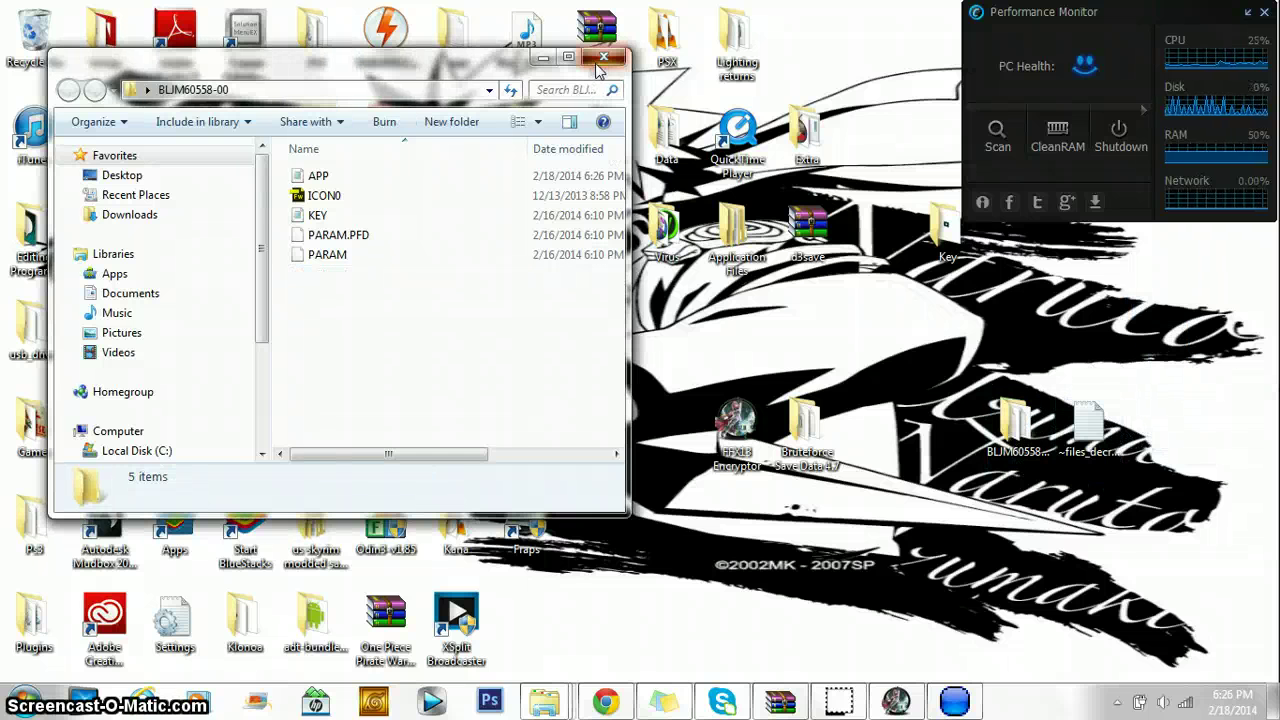
pyautogui.click(600, 60)
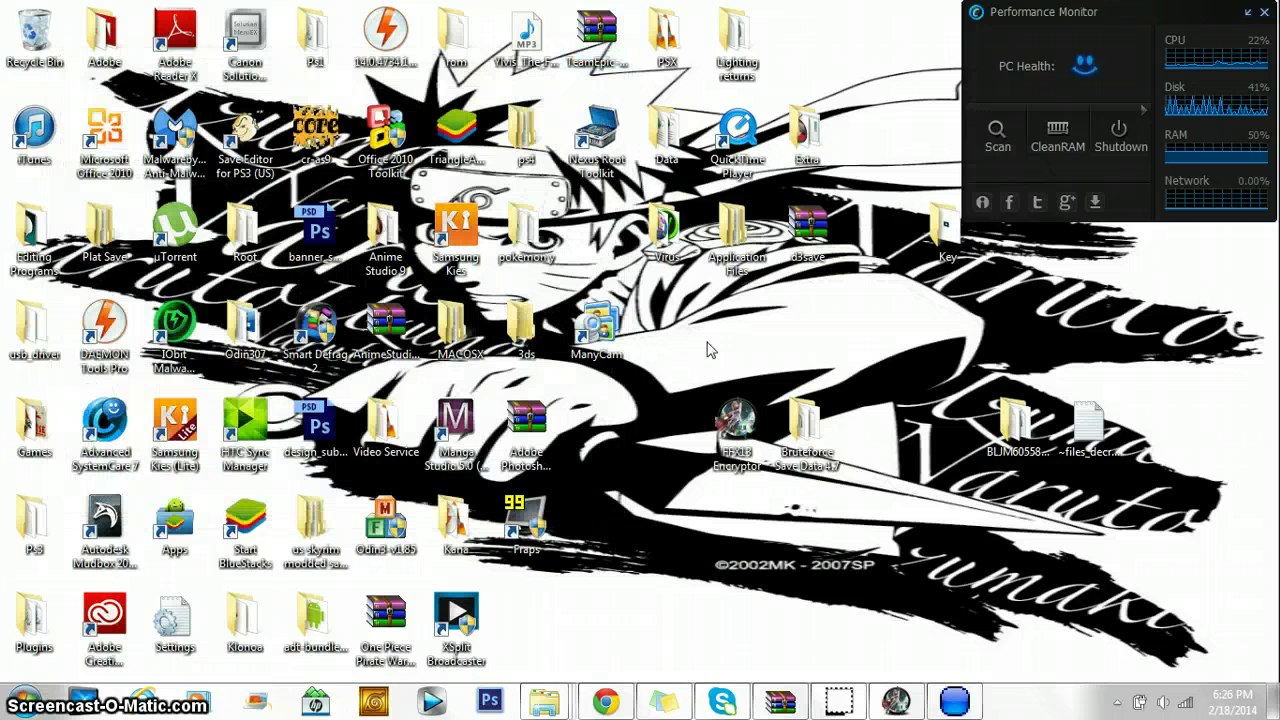
pyautogui.click(1007, 435)
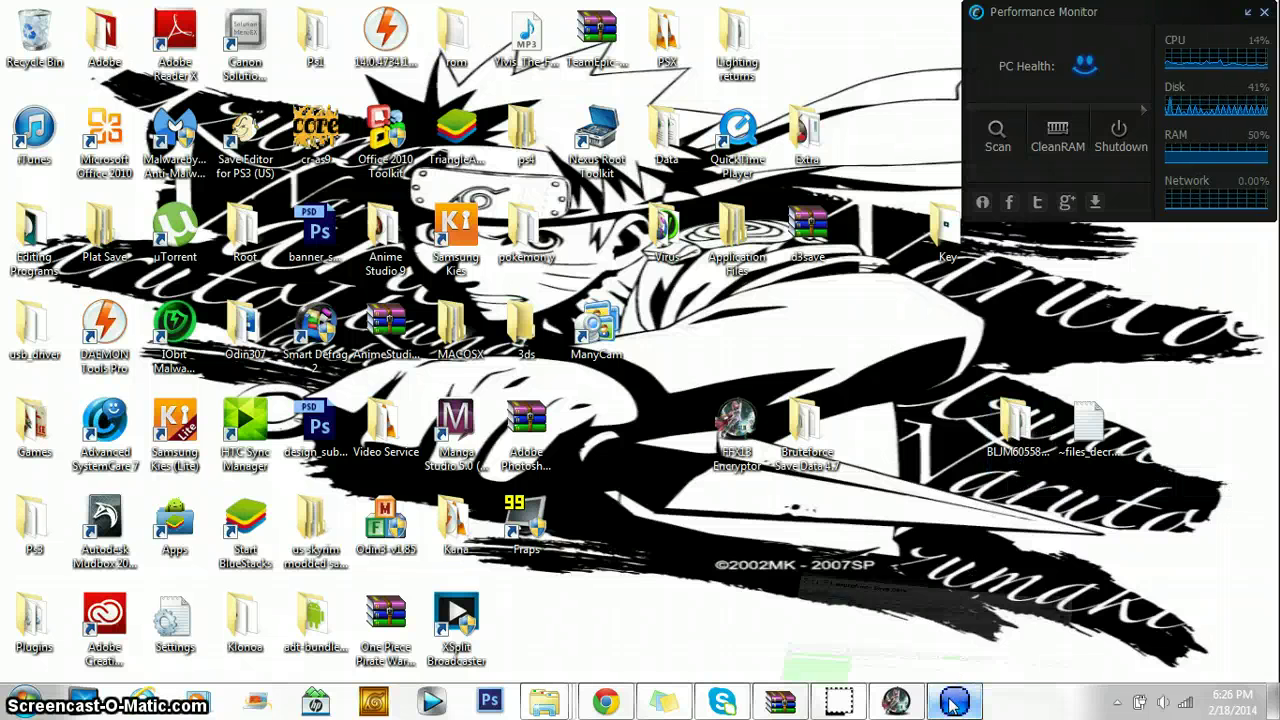
# Put the pfdtool text file into BLJM60558-00 and encrypt the patched save in FFXIII Encryptor.
pyautogui.click(953, 704)
pyautogui.click(953, 704)
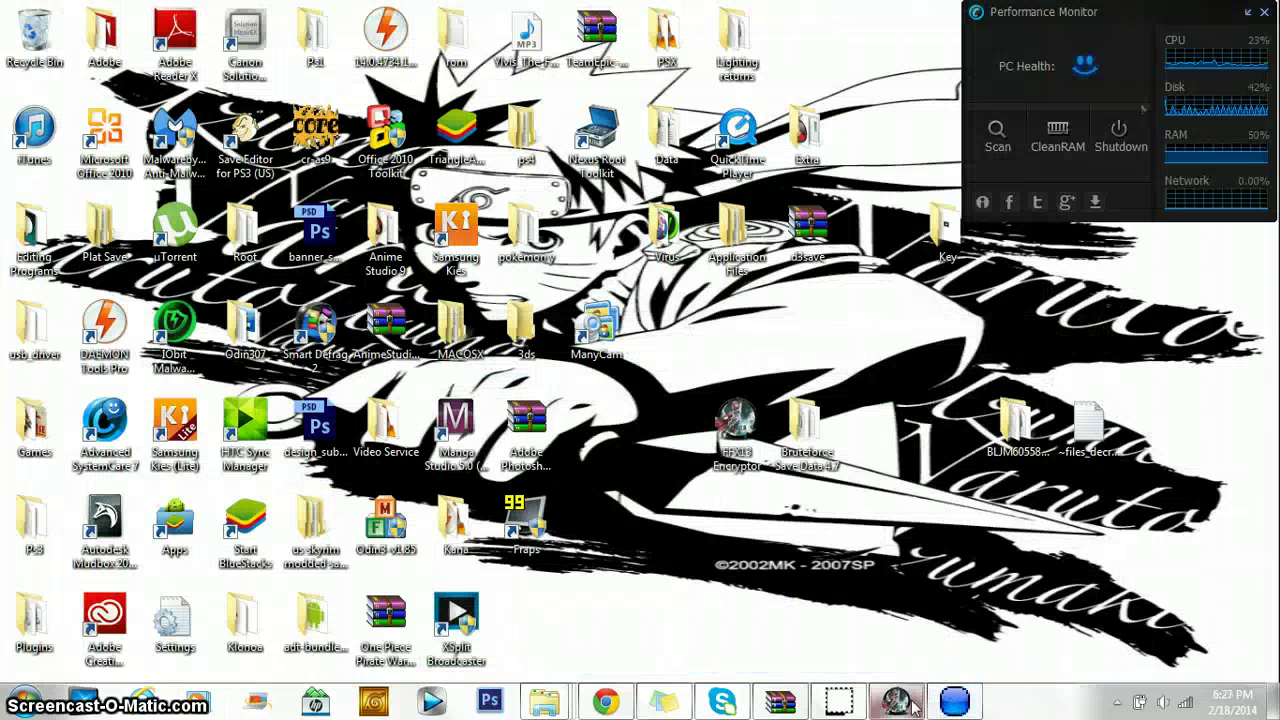
pyautogui.moveTo(1088, 428); pyautogui.dragTo(1040, 445)
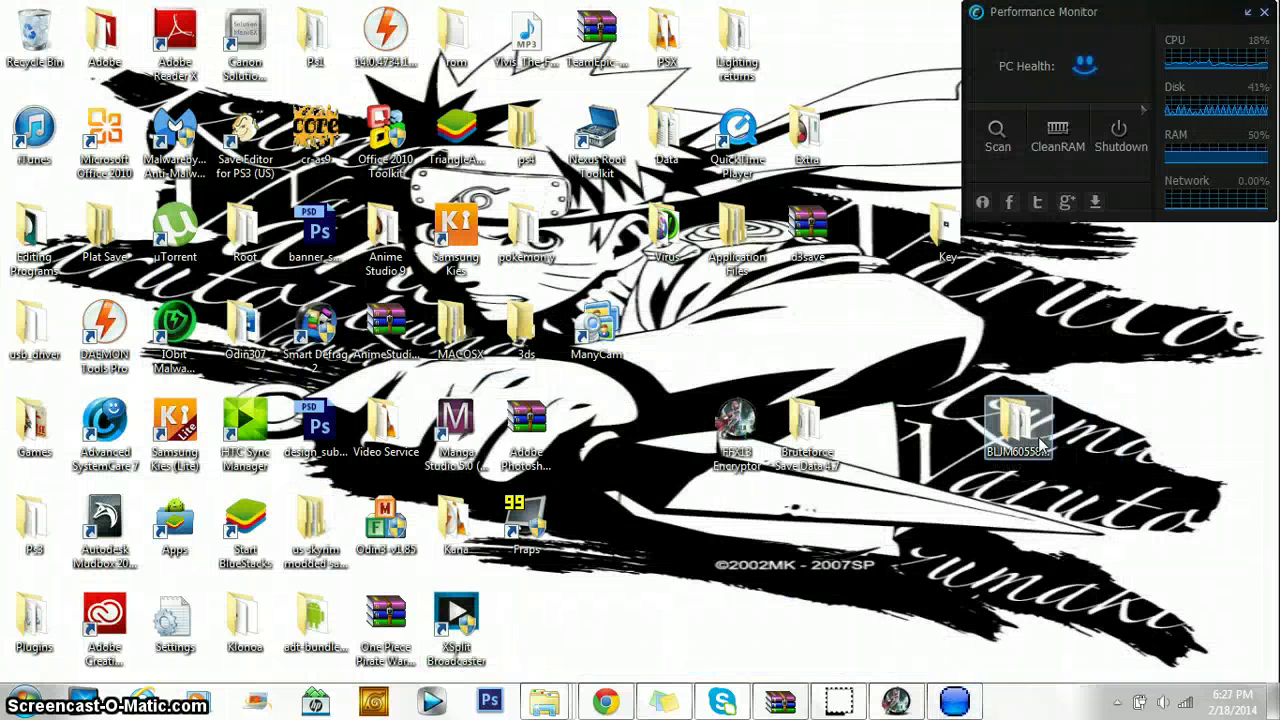
pyautogui.click(896, 701)
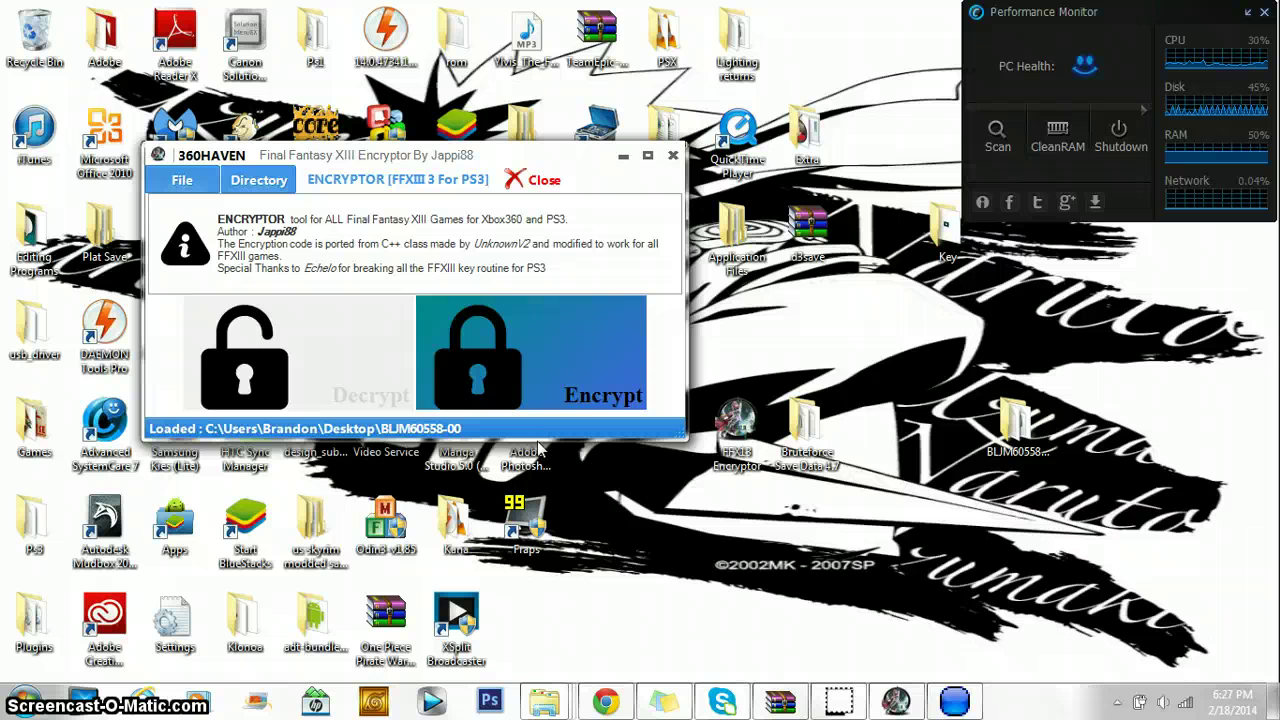
pyautogui.click(560, 381)
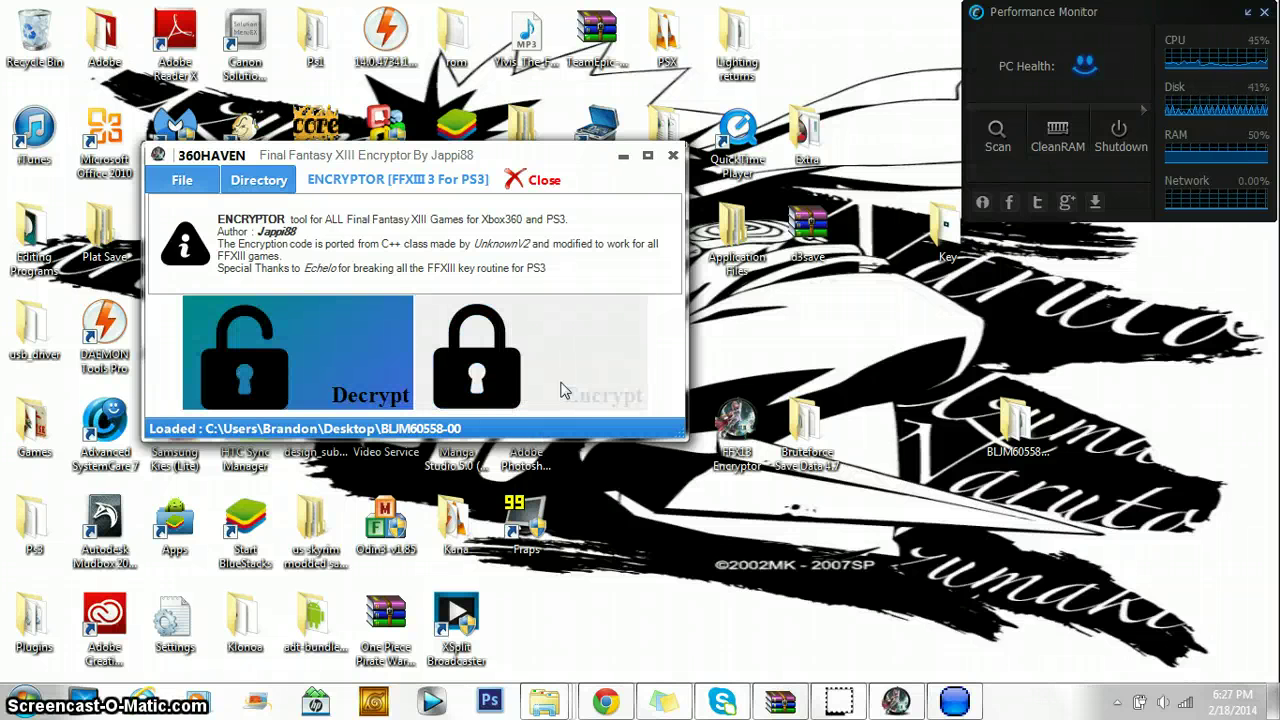
# Move the pfdtool text file back to the desktop and close the save folder and encryptor.
pyautogui.doubleClick(1008, 432)
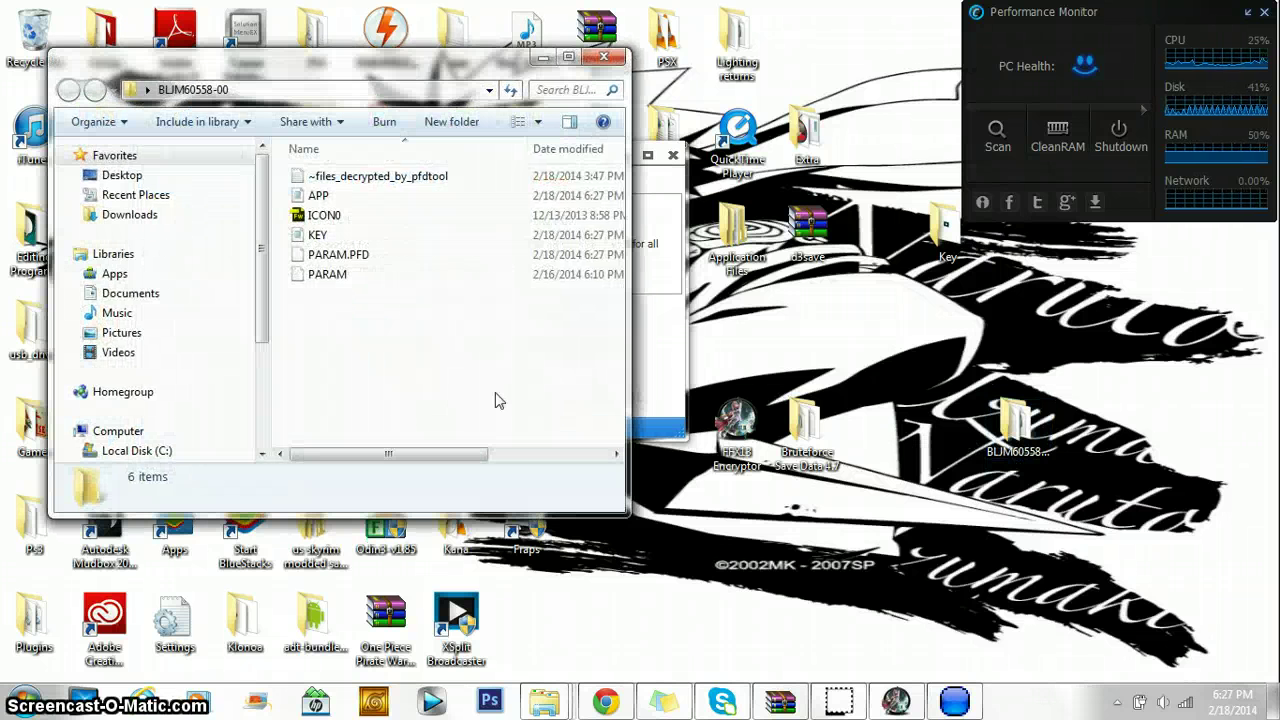
pyautogui.moveTo(378, 176); pyautogui.dragTo(1122, 447)
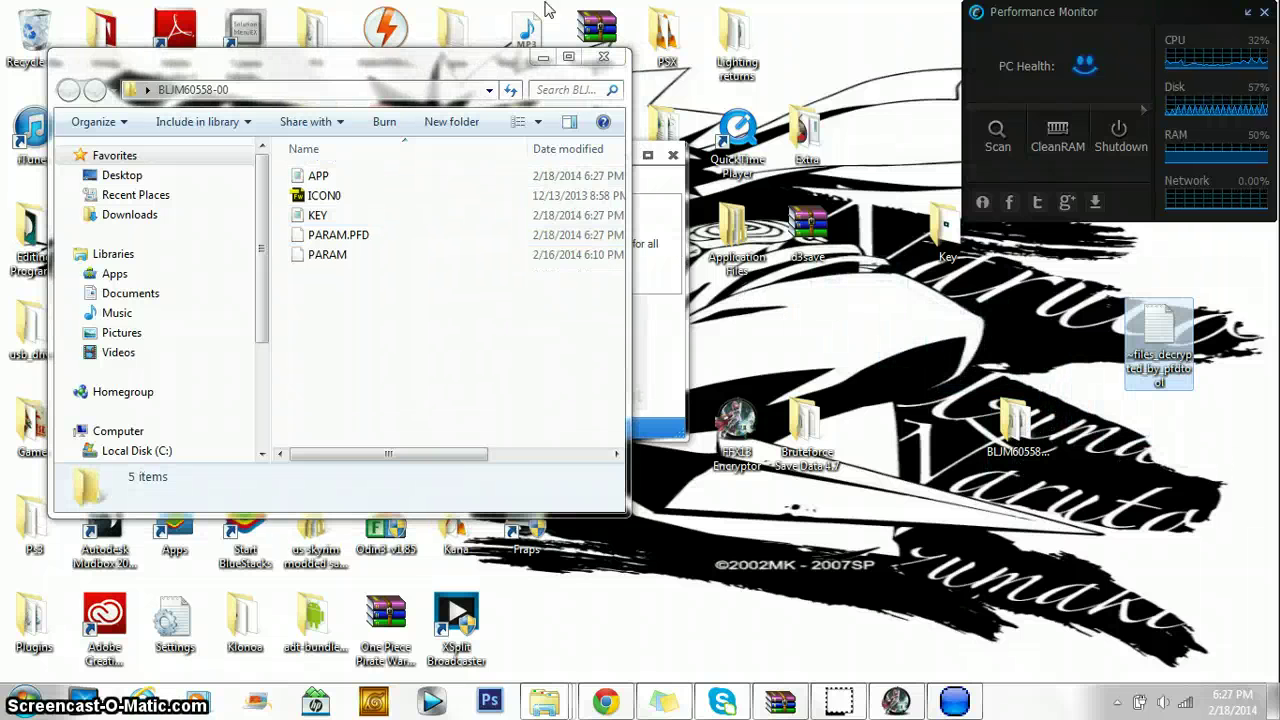
pyautogui.click(543, 57)
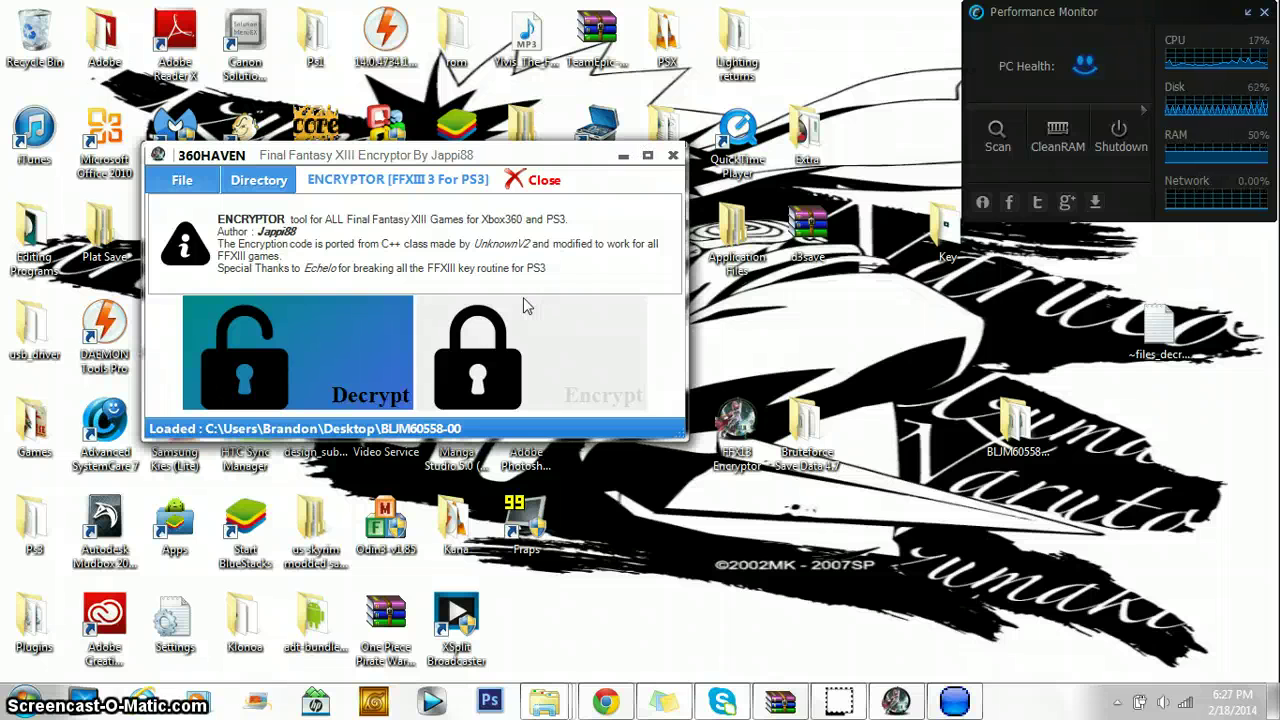
pyautogui.click(673, 157)
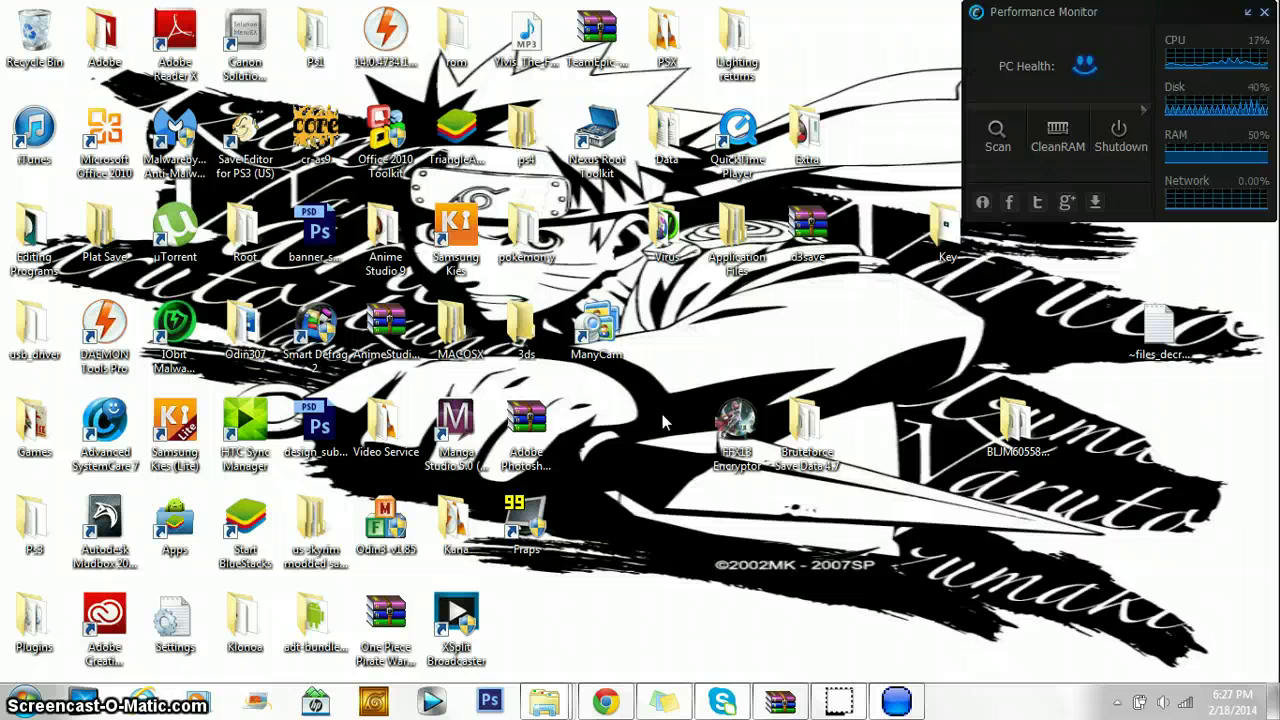